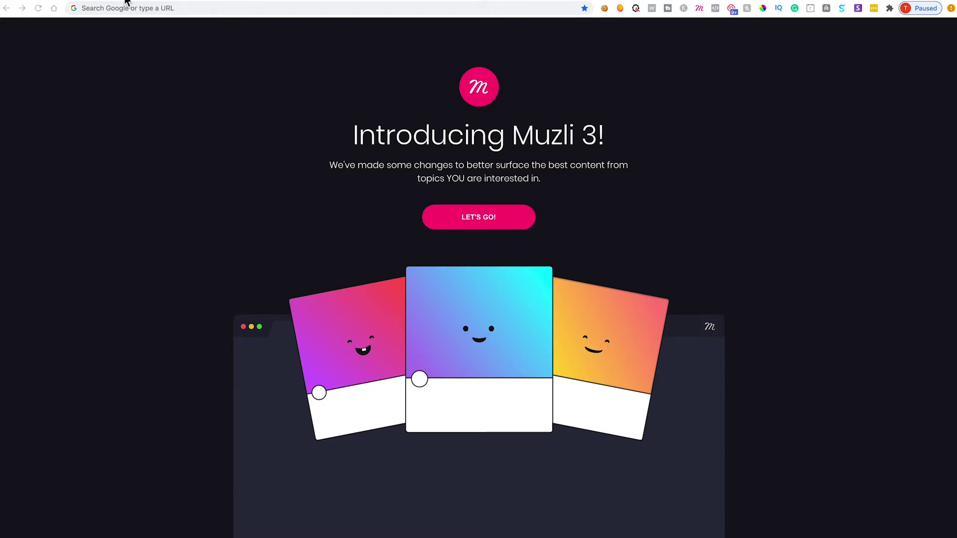
- Load logomakr.com in Chrome by autocompleting 'log' in the address bar
left_click(138, 9)
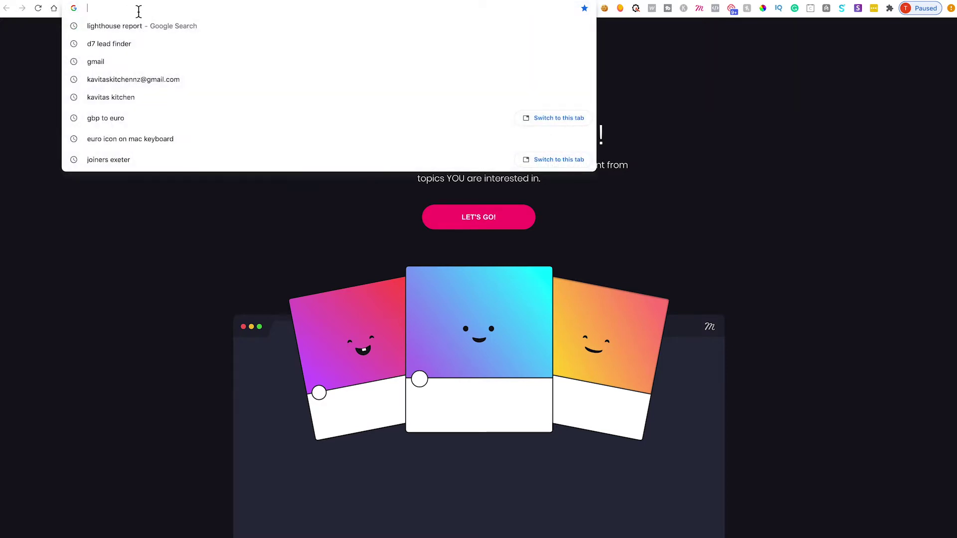
type("logomakr.com")
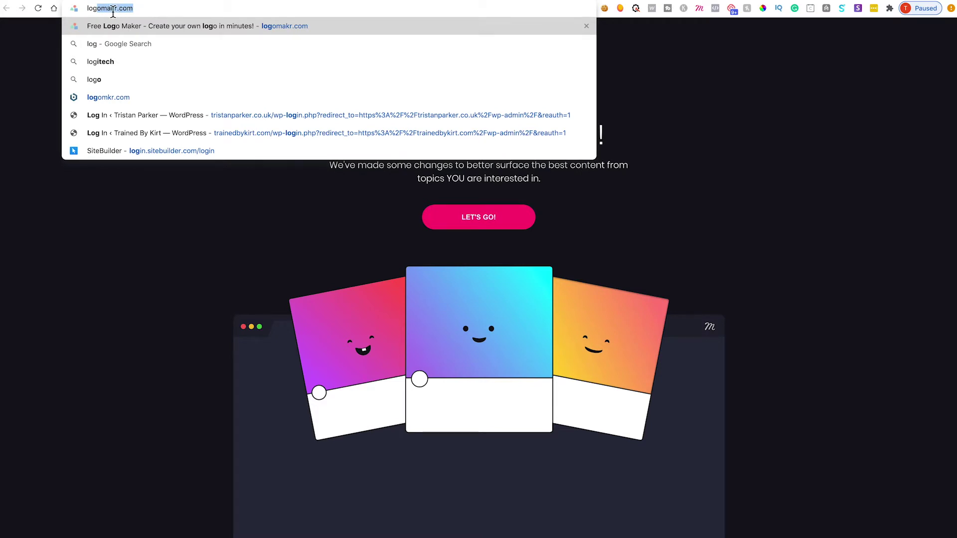
key("Right")
key("Return")
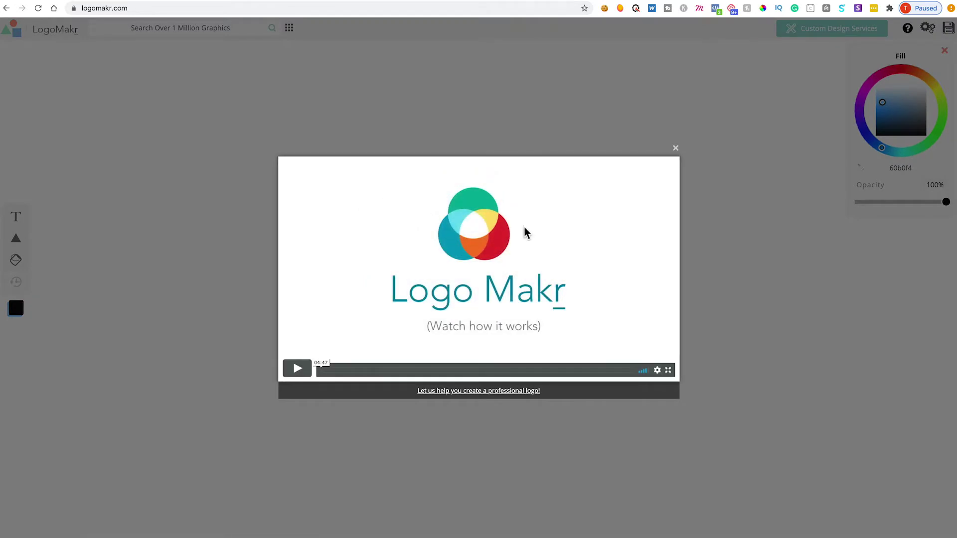
- Dismiss the intro video, browse the logo library, then return to the blank canvas
left_click(676, 149)
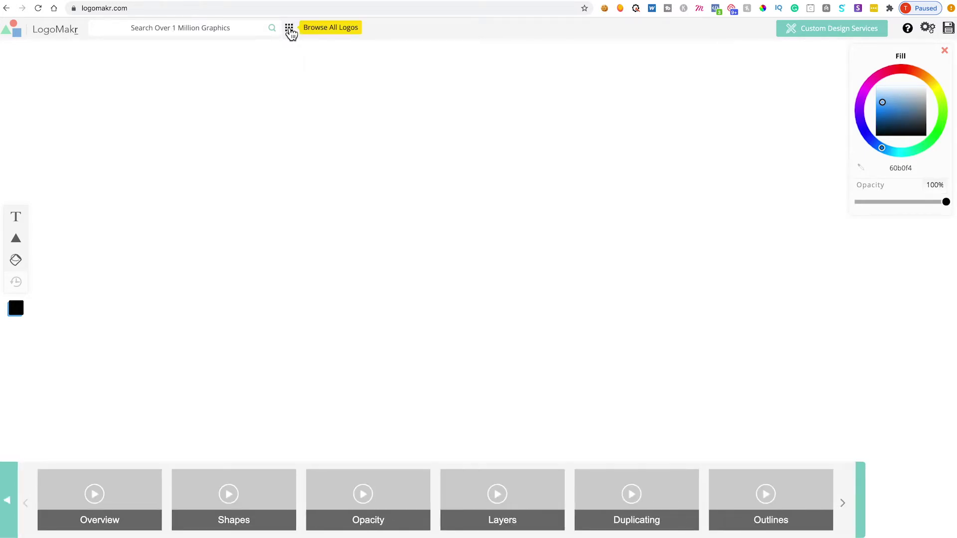
left_click(289, 27)
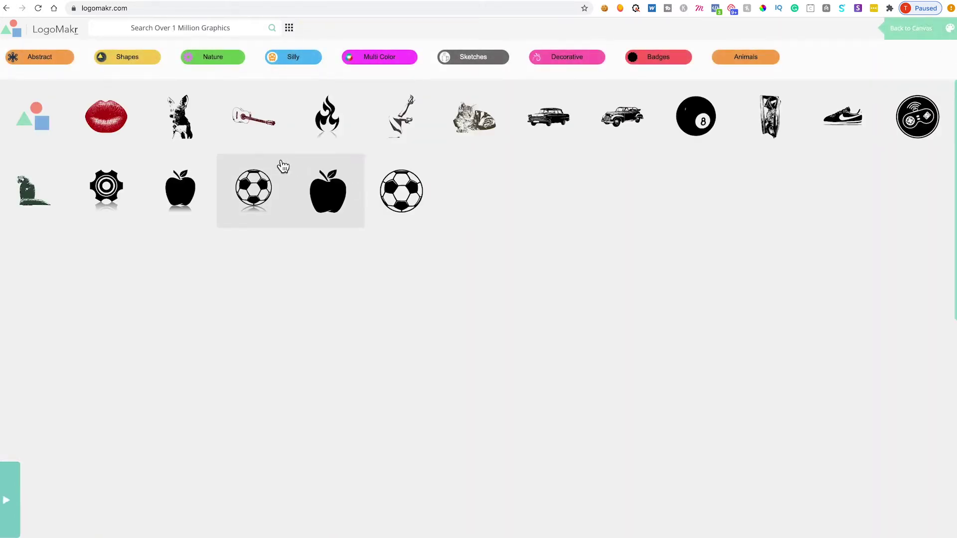
scroll(402, 179, "down", 3)
scroll(438, 150, "down", 8)
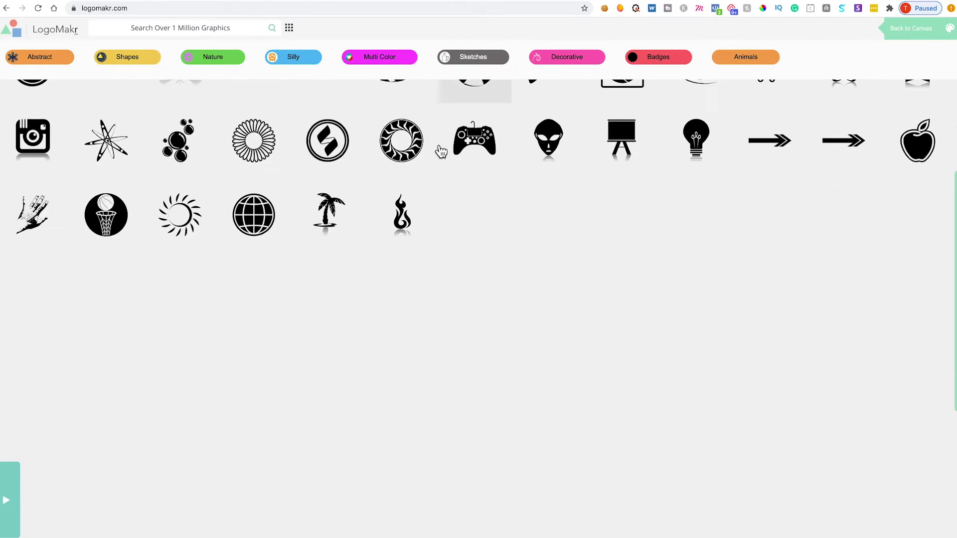
scroll(438, 158, "down", 2)
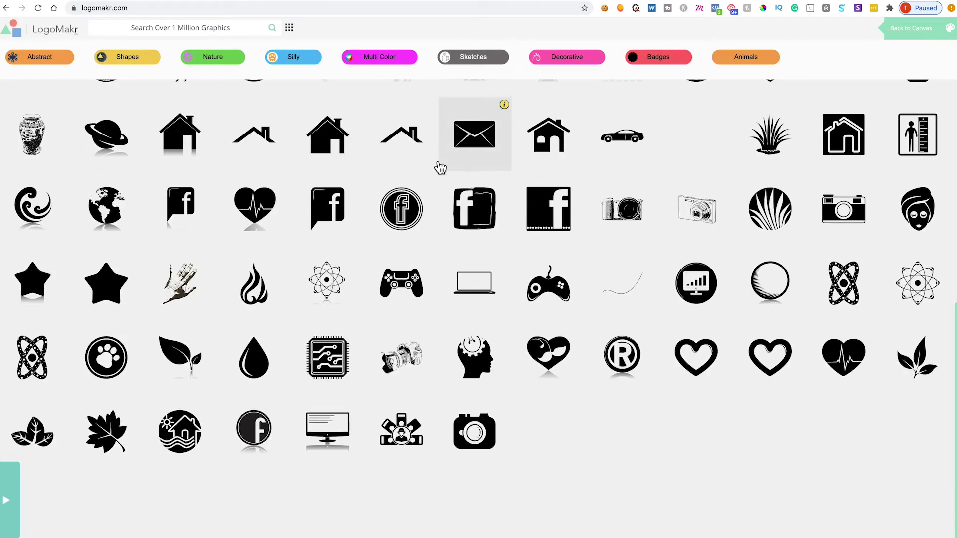
scroll(424, 144, "up", 7)
left_click(290, 28)
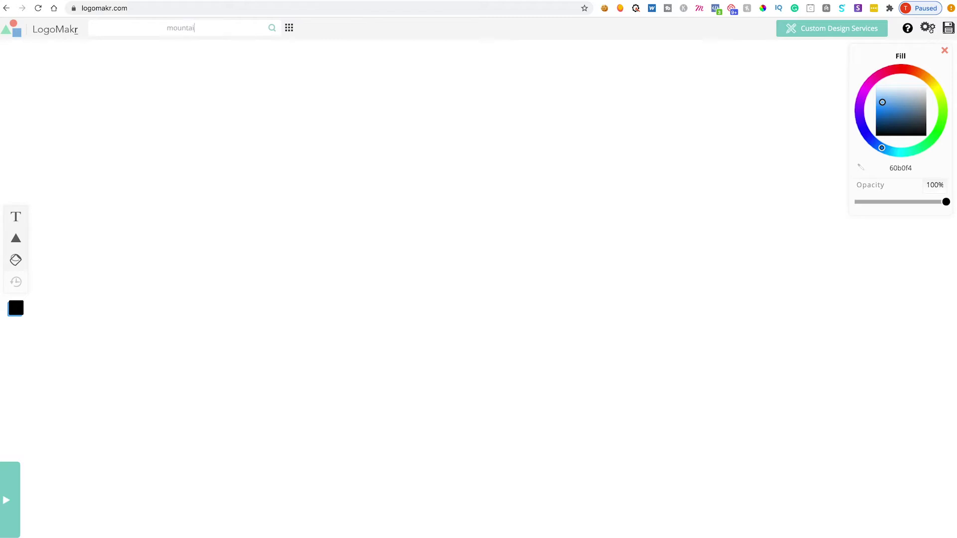
- Search graphics for 'mountain' and place the black sketchy mountain icon on the canvas
key("Return")
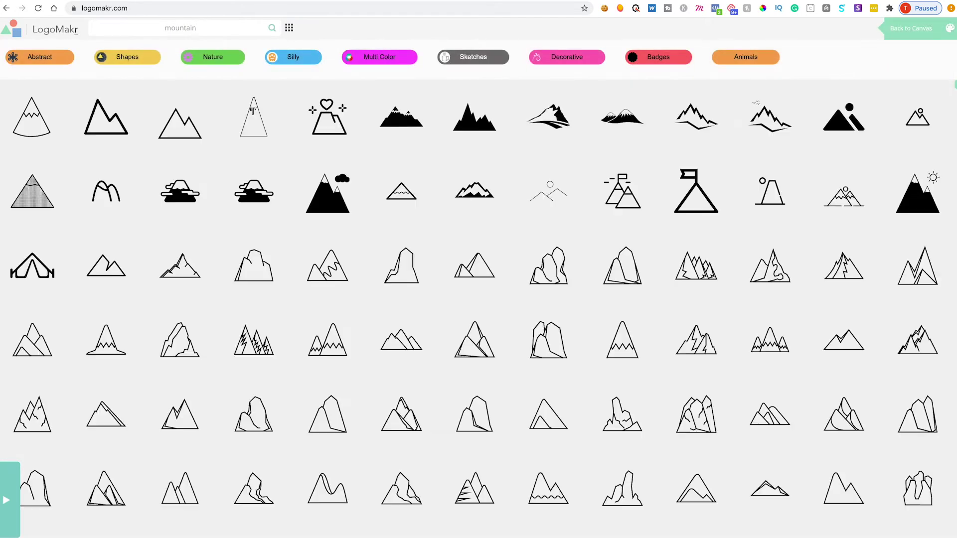
scroll(327, 196, "down", 1)
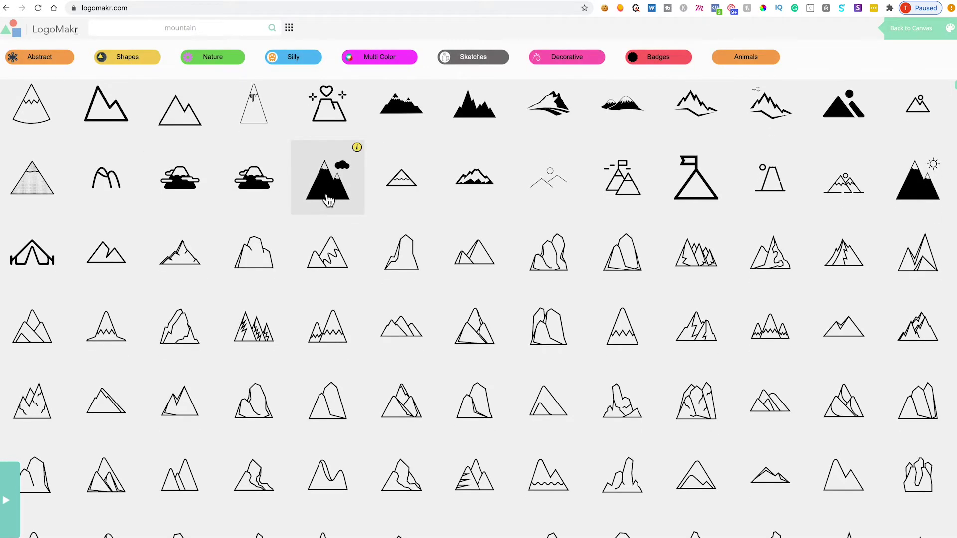
scroll(327, 200, "down", 10)
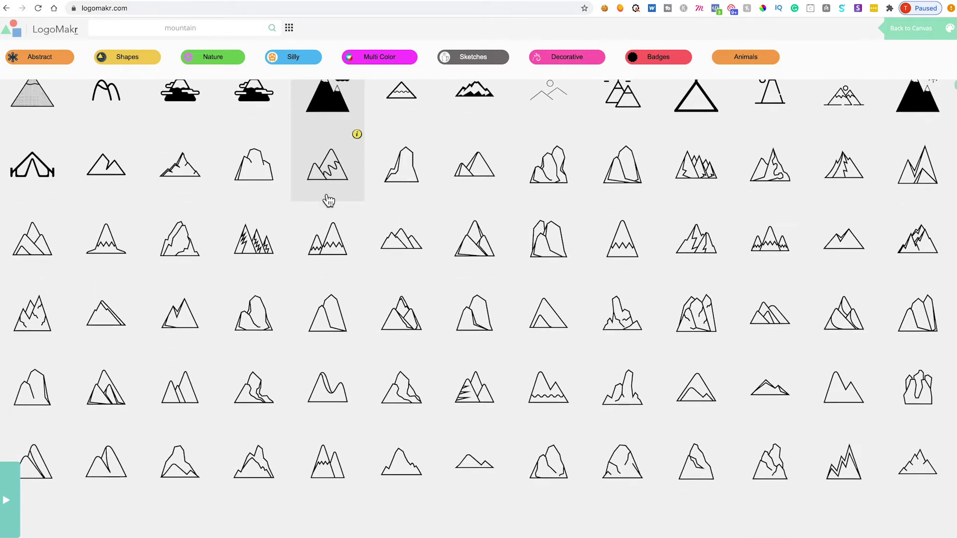
scroll(328, 199, "down", 5)
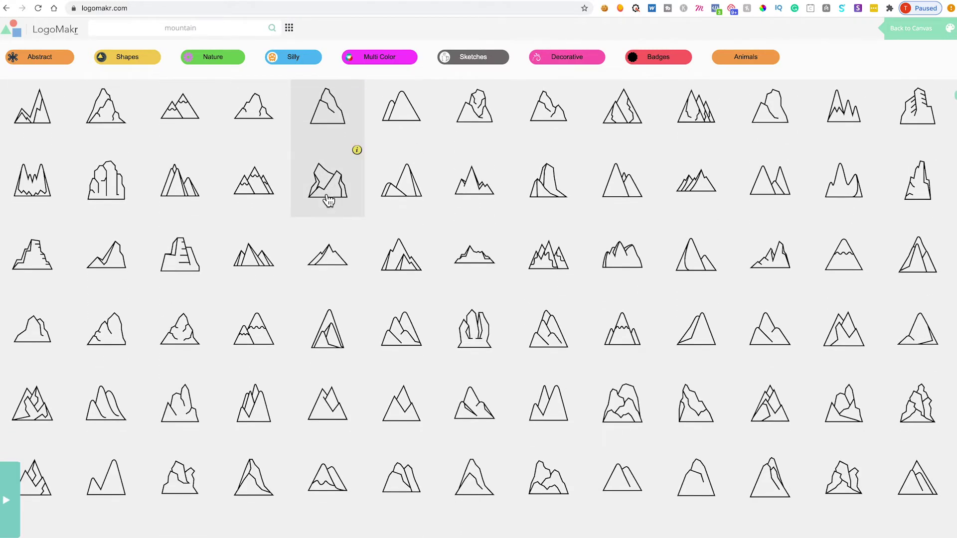
scroll(327, 200, "down", 6)
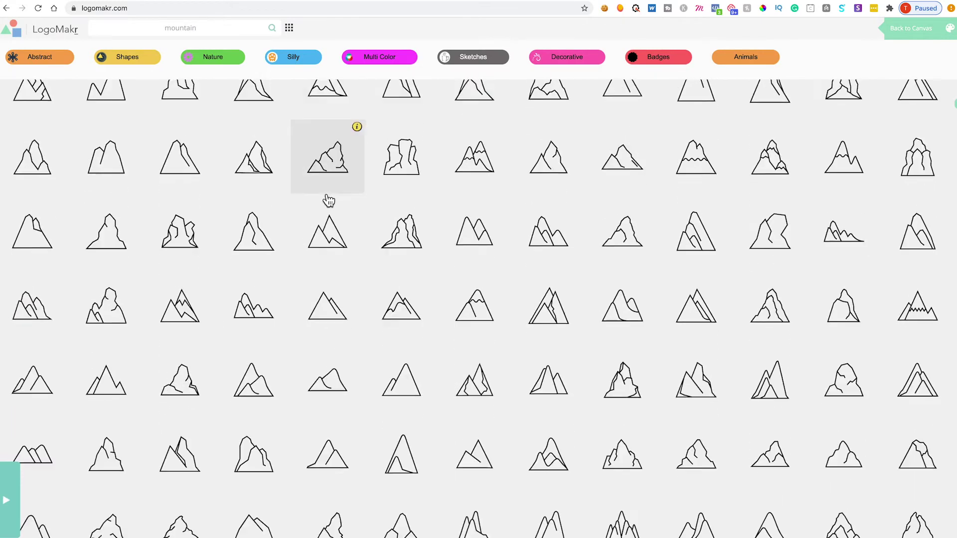
scroll(328, 200, "down", 6)
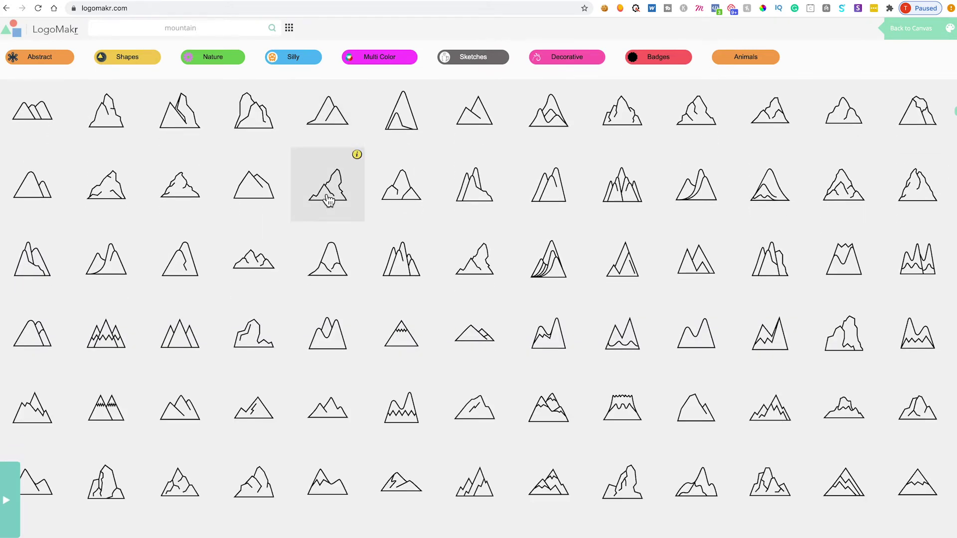
scroll(327, 200, "down", 4)
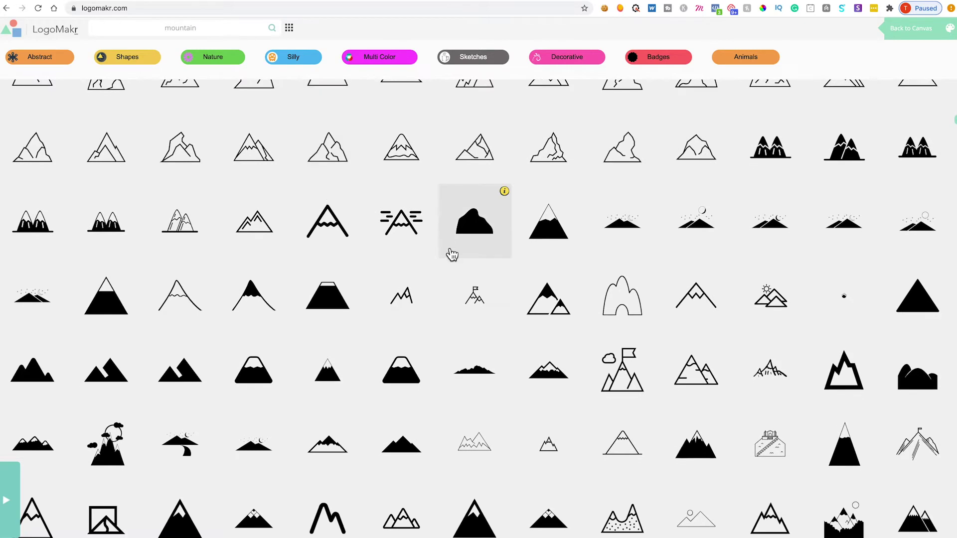
left_click(778, 375)
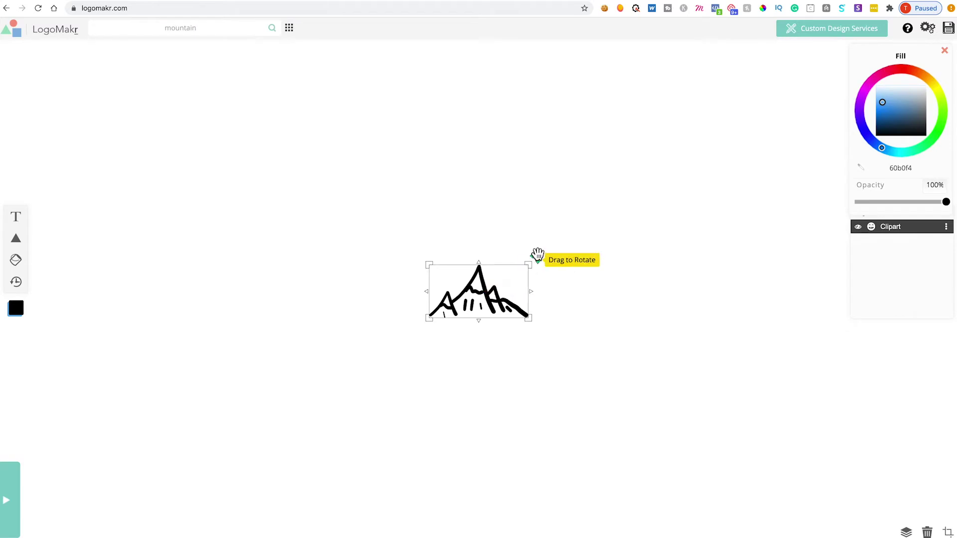
- Enlarge the mountain, move it up-left of centre, and fill it slate blue 404a88
left_click_drag(538, 255, 568, 241)
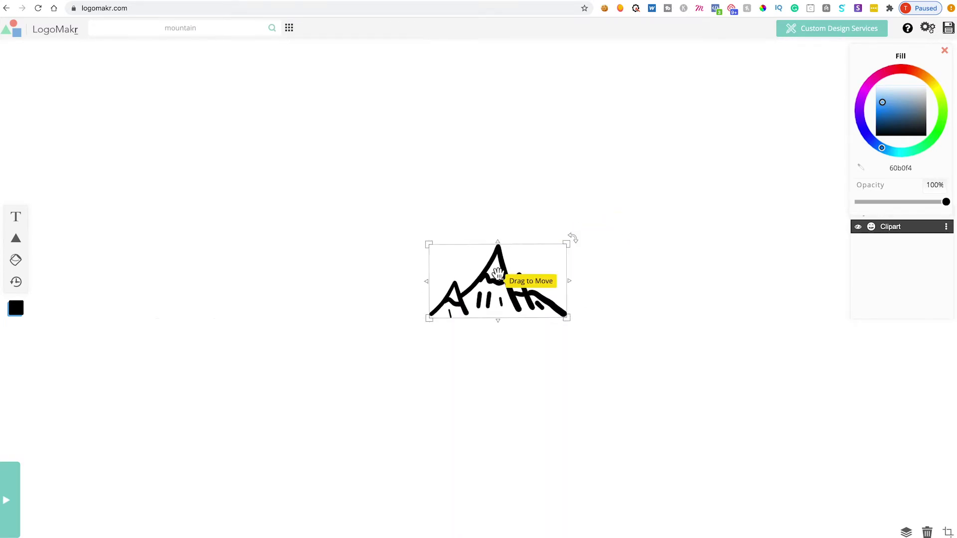
left_click_drag(466, 267, 363, 222)
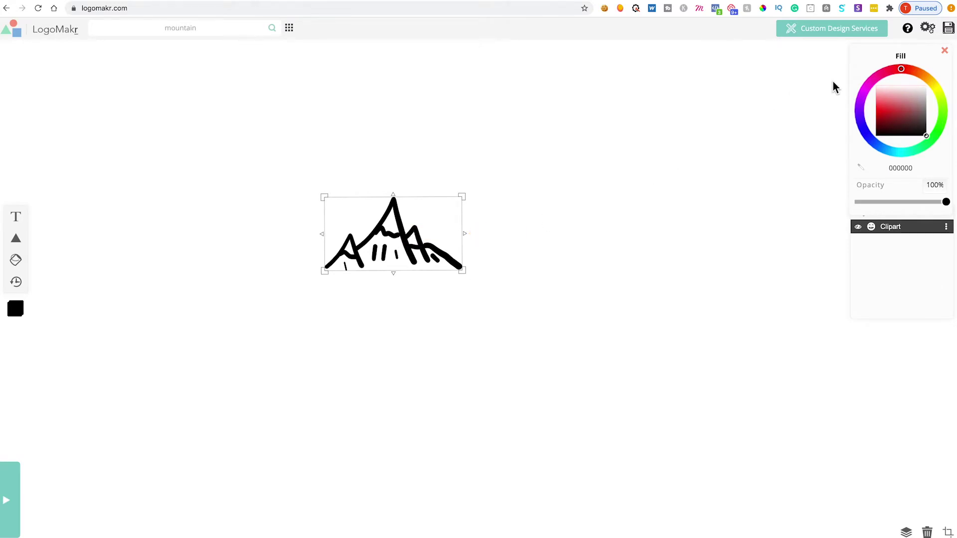
mouse_move(898, 109)
left_mouse_down()
mouse_move(887, 119)
mouse_move(897, 105)
left_mouse_up()
mouse_move(899, 72)
left_mouse_down()
mouse_move(877, 76)
mouse_move(860, 117)
mouse_move(876, 147)
mouse_move(867, 138)
mouse_move(890, 113)
mouse_move(907, 117)
left_mouse_up()
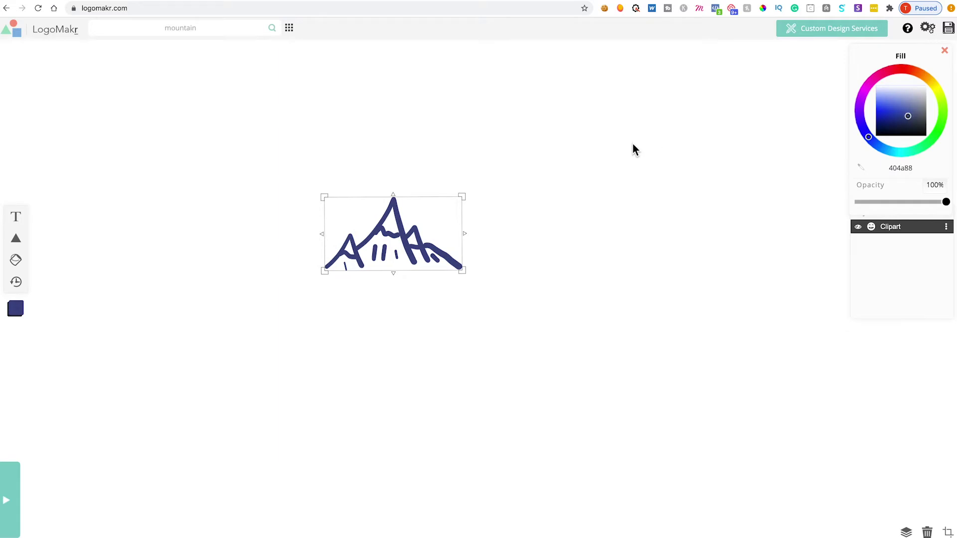
- Add a text box, enlarge it, and position it beneath the mountain
left_click(410, 354)
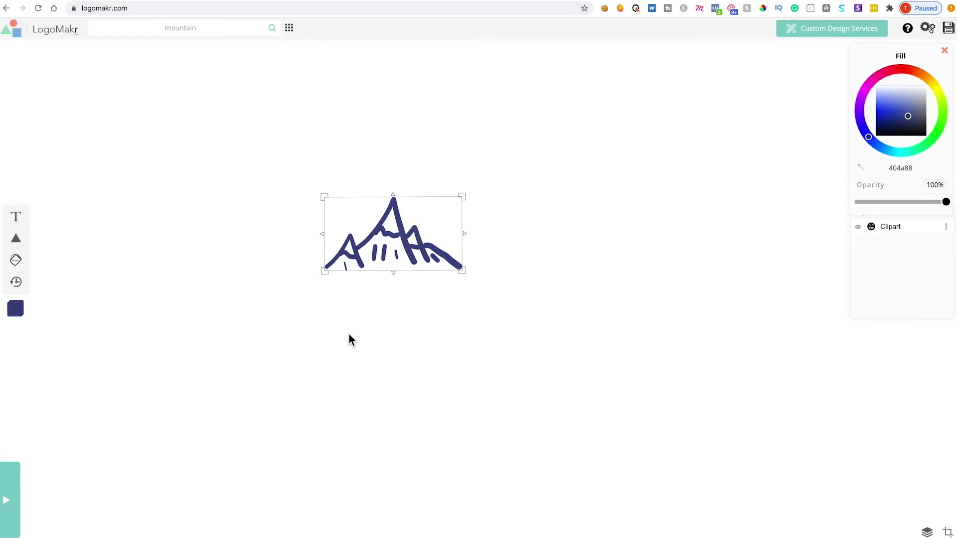
left_click(16, 218)
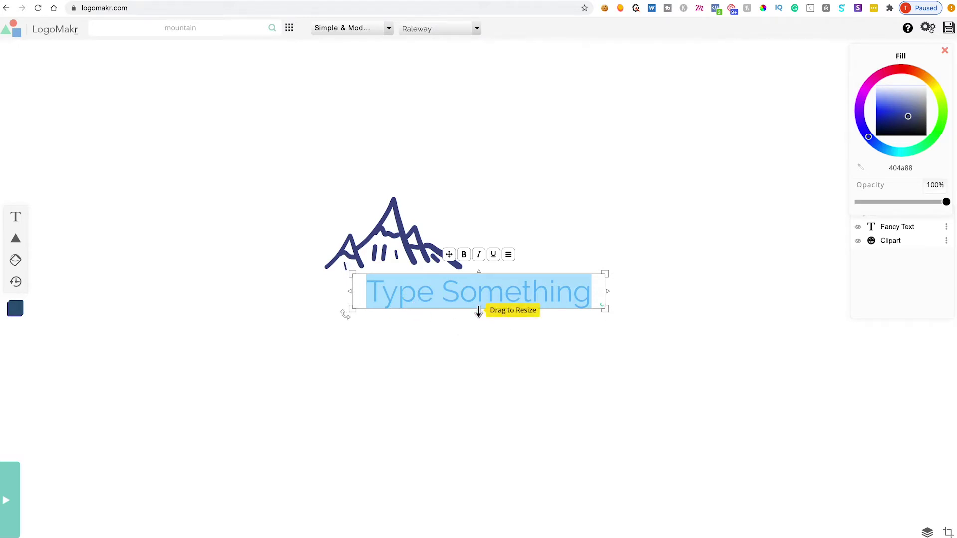
left_click_drag(478, 314, 478, 322)
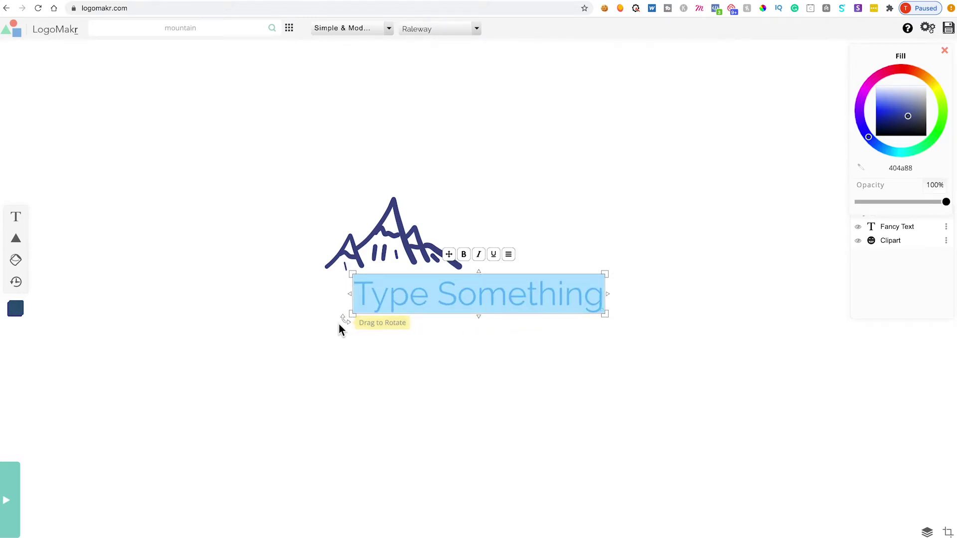
left_click(444, 314)
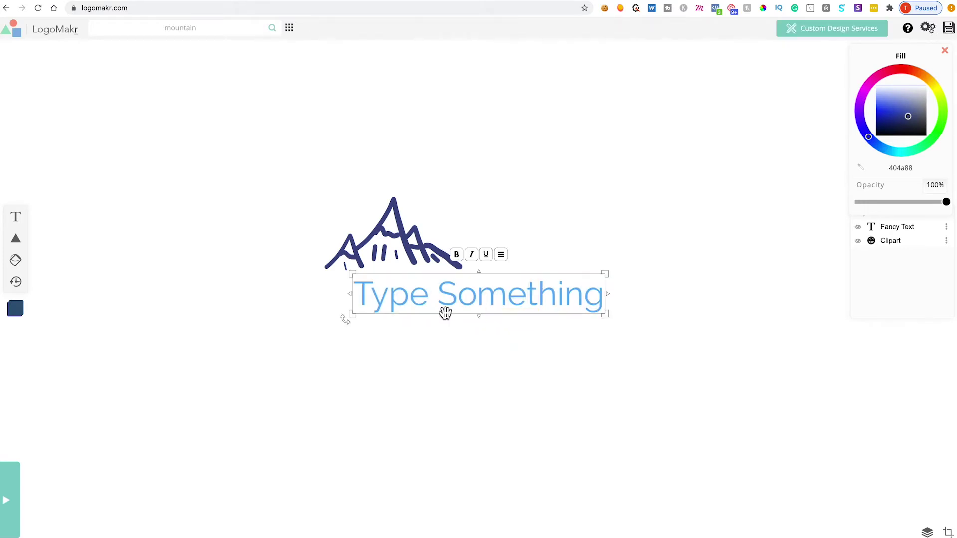
left_click_drag(445, 312, 363, 312)
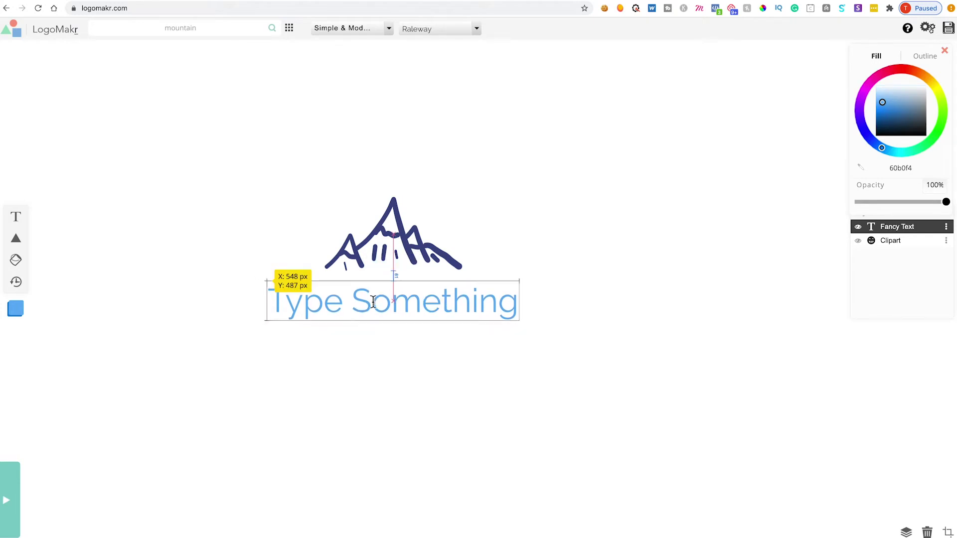
- Change the placeholder to 'Adventure' and colour it dark blue
double_click(391, 304)
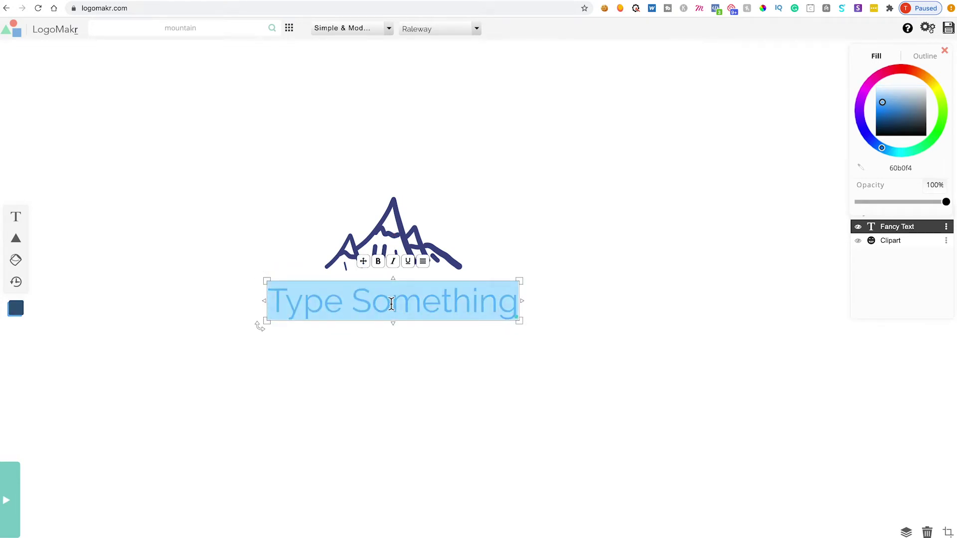
type("Adventure")
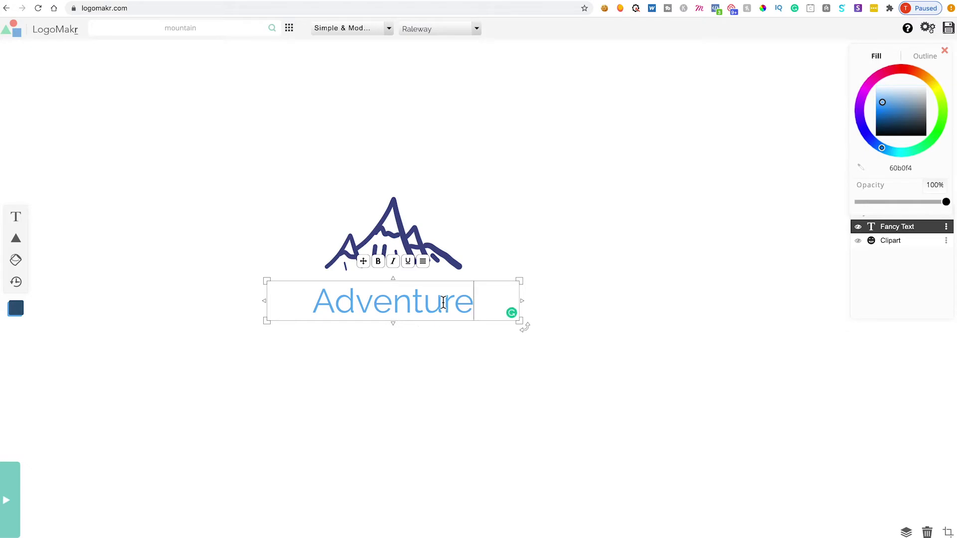
left_click_drag(476, 306, 303, 301)
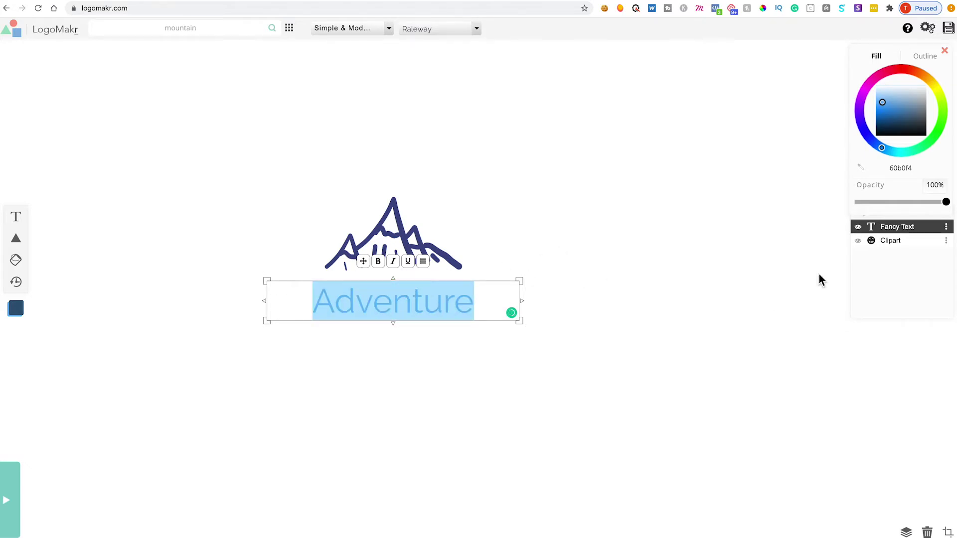
left_click_drag(895, 129, 906, 115)
- Copy the mountain's hex 404a88 and paste it as the Adventure text's fill colour
left_click(430, 363)
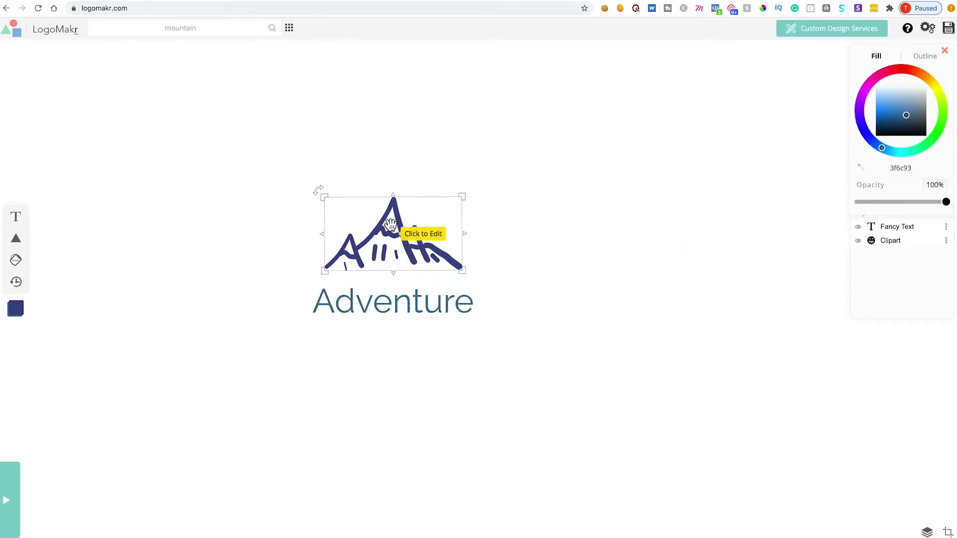
left_click(406, 231)
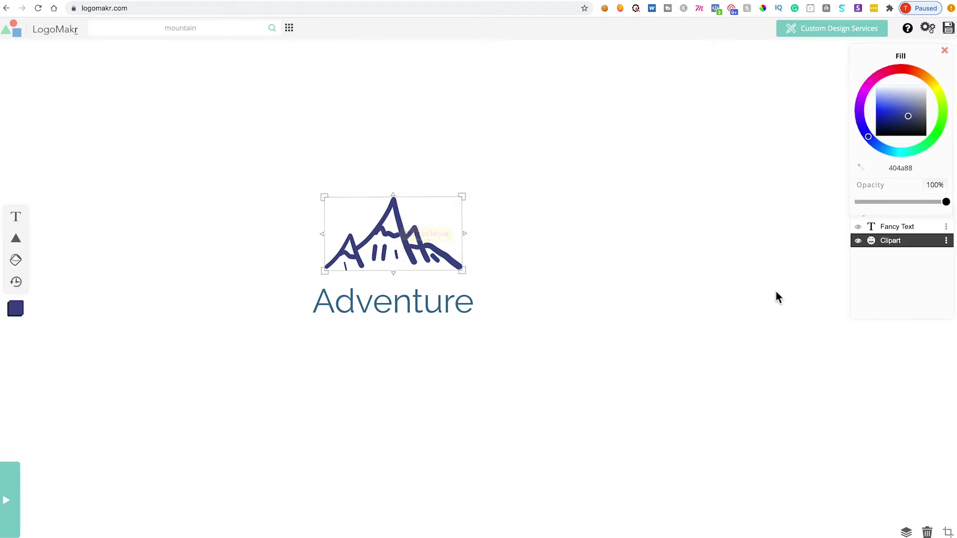
left_click_drag(910, 173, 882, 173)
key("cmd+c")
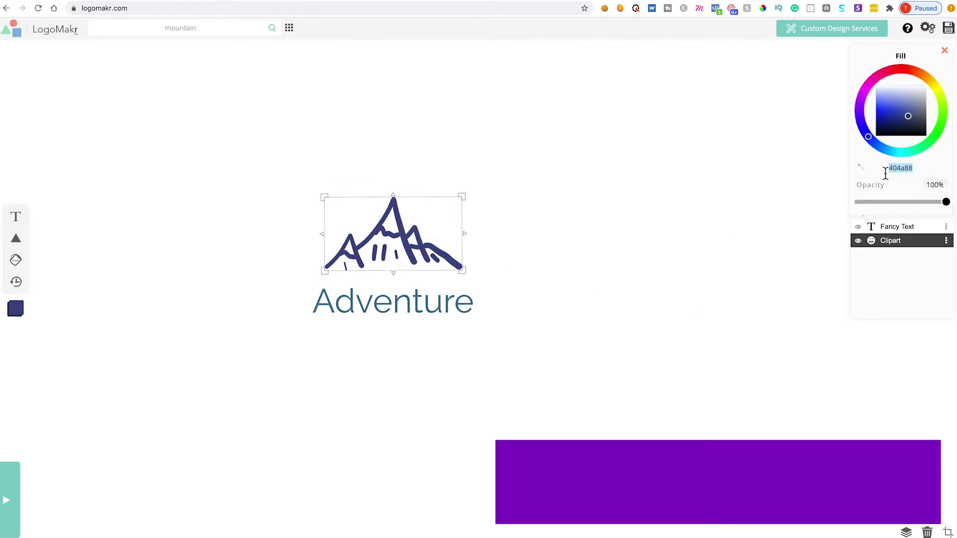
left_click(417, 300)
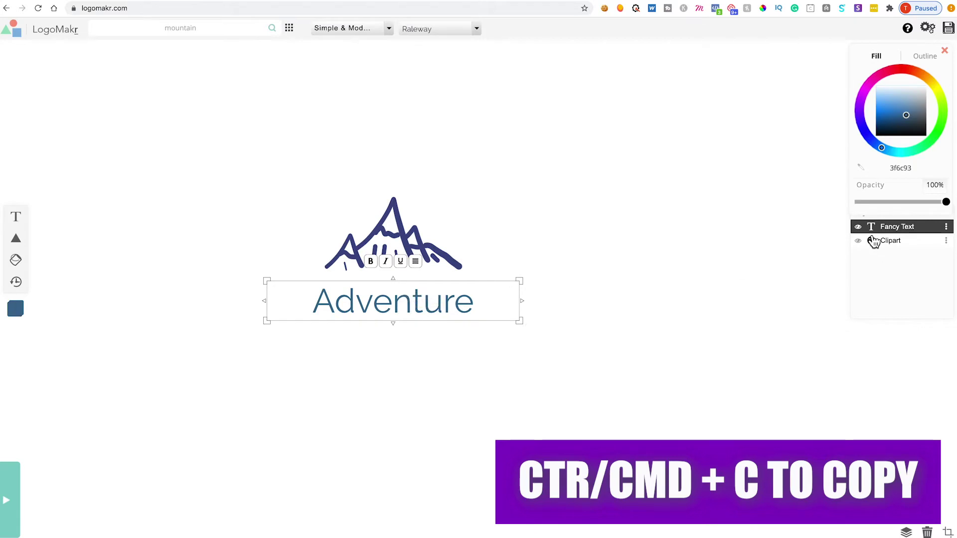
right_click(907, 168)
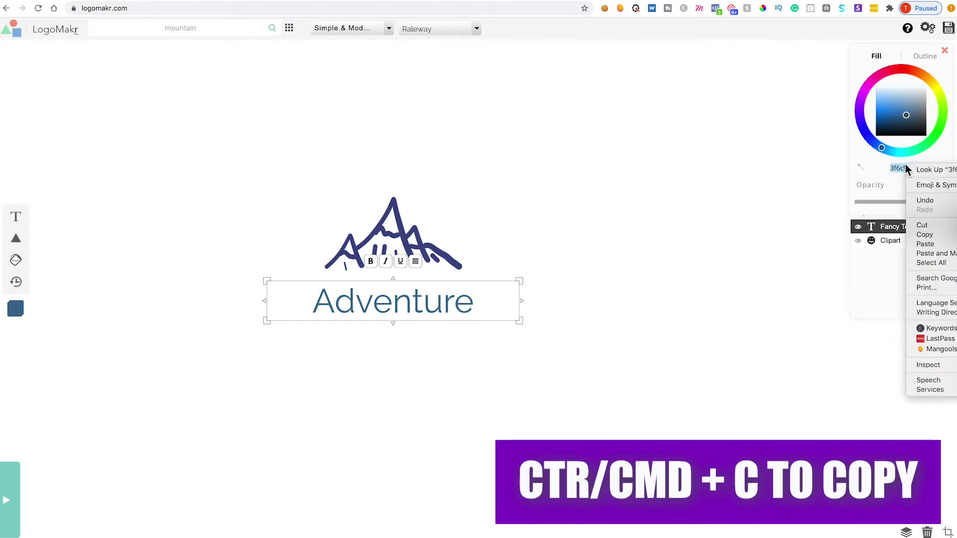
left_click(925, 243)
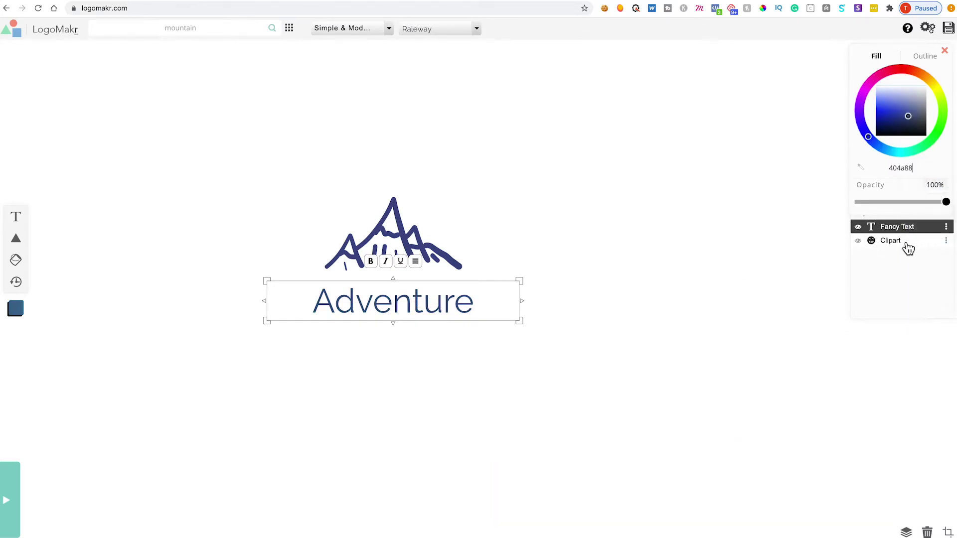
left_click(441, 350)
left_click(383, 303)
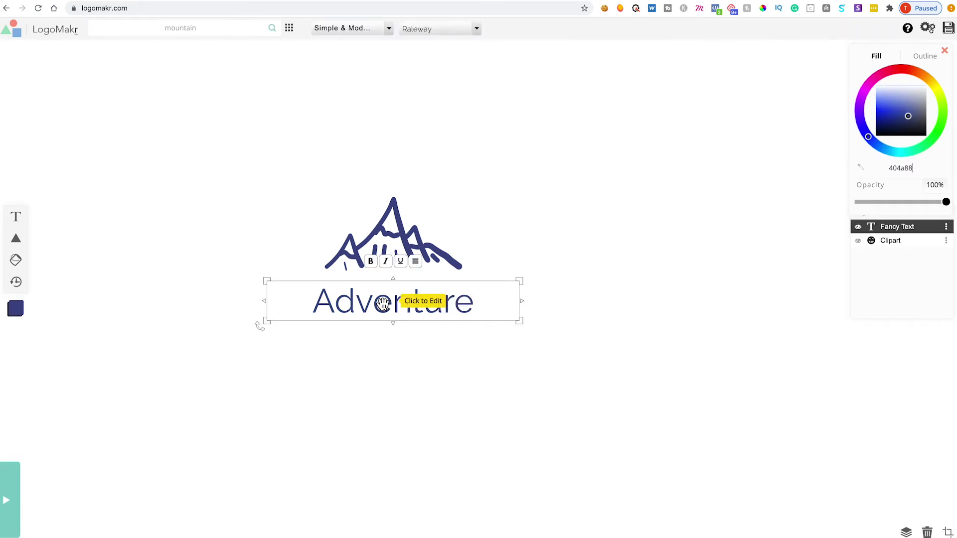
left_click(386, 29)
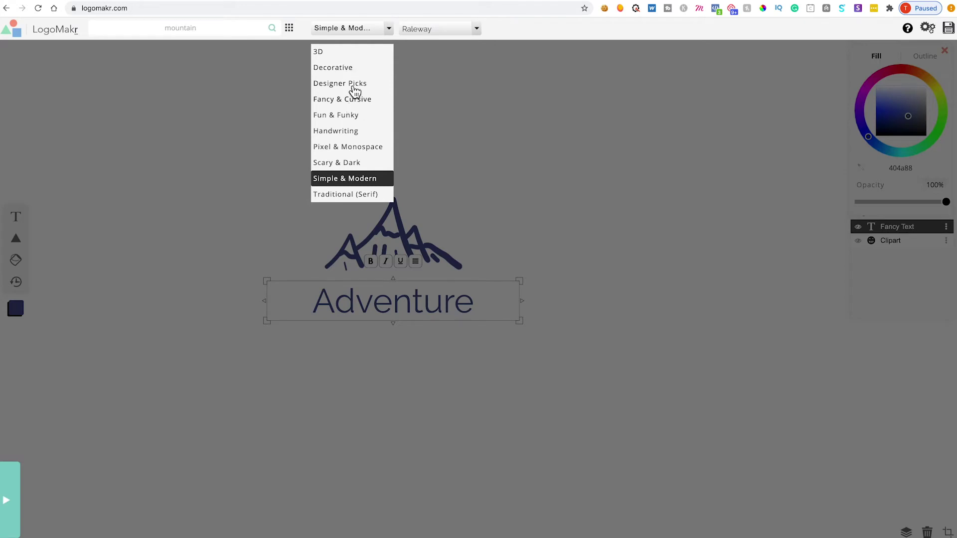
- Set Adventure in the Handwriting font Rock Salt and enlarge it across the mountain's base
left_click(430, 30)
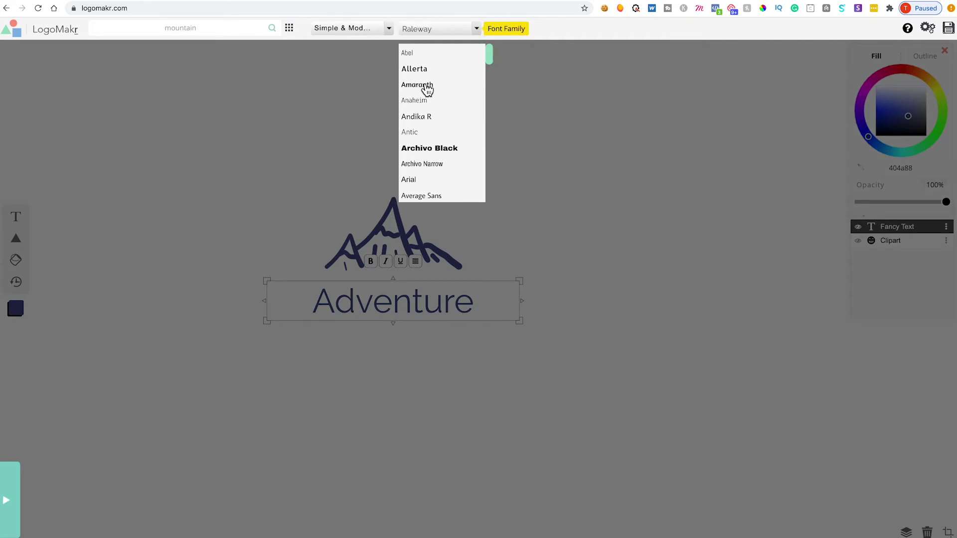
scroll(427, 95, "down", 5)
scroll(430, 124, "down", 3)
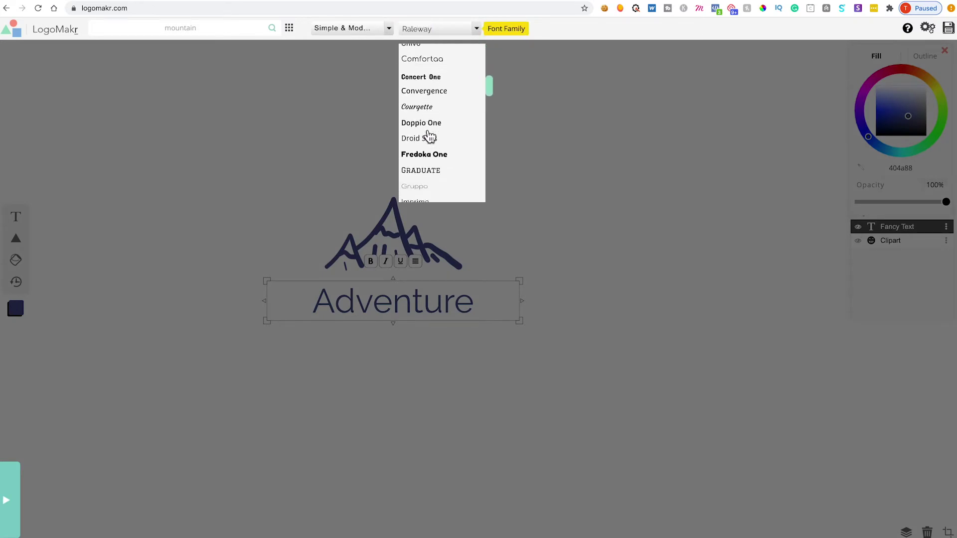
left_click(347, 50)
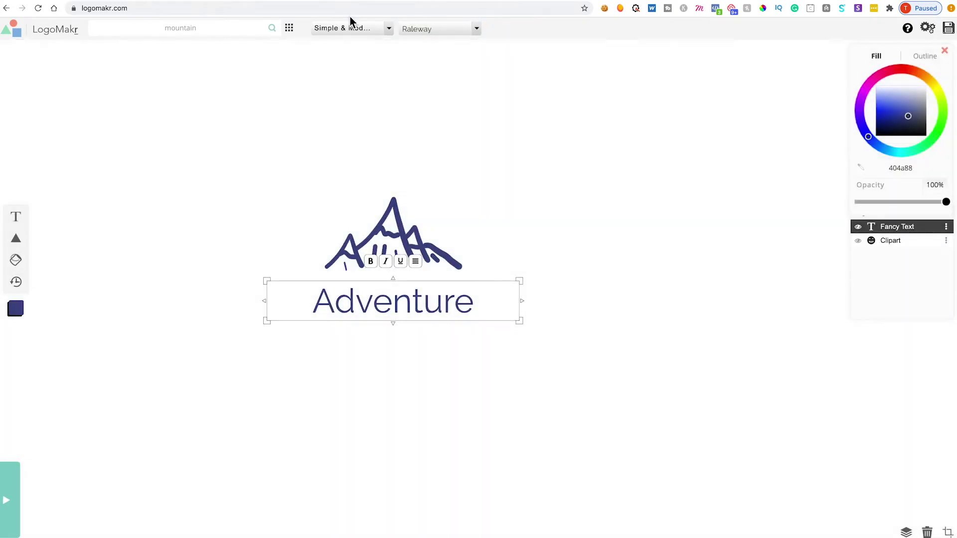
left_click(388, 28)
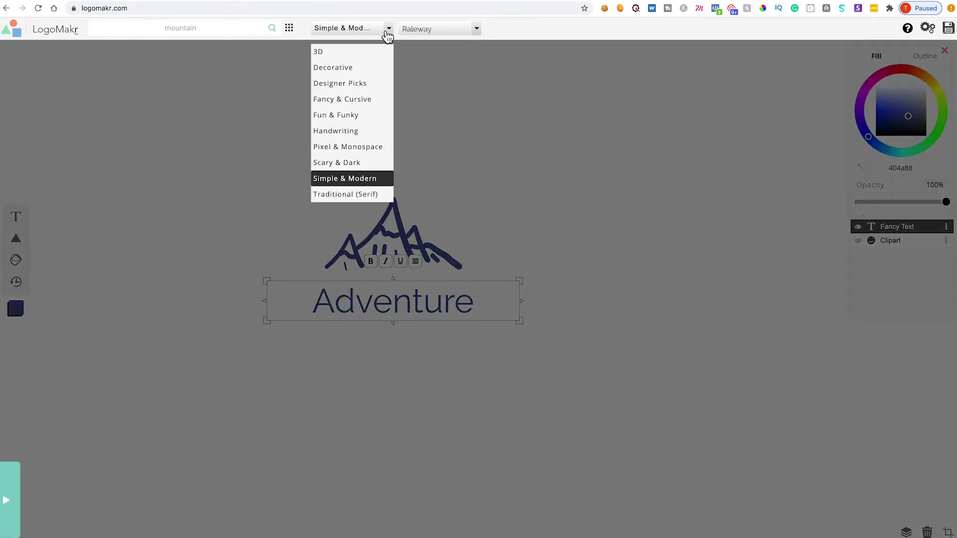
left_click(348, 132)
left_click(421, 35)
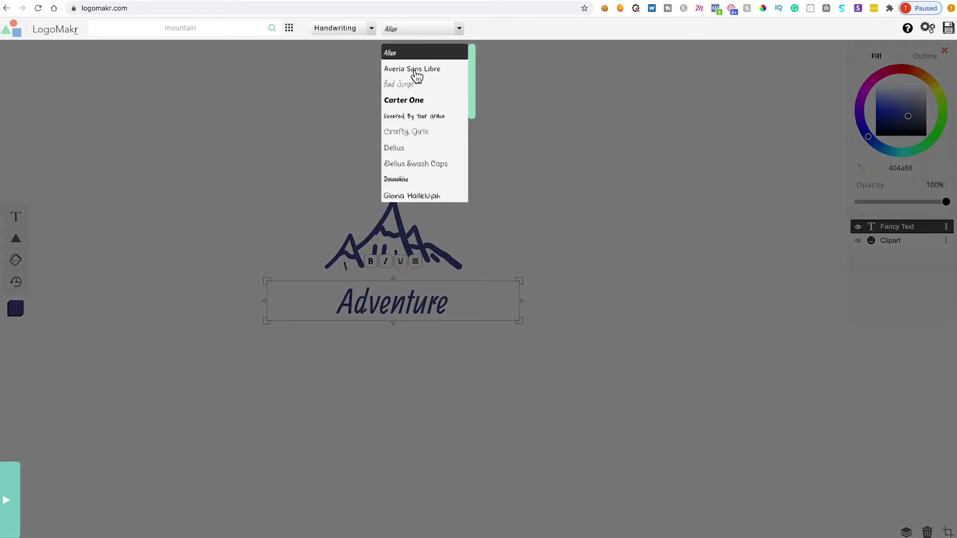
scroll(417, 75, "down", 5)
scroll(417, 76, "down", 3)
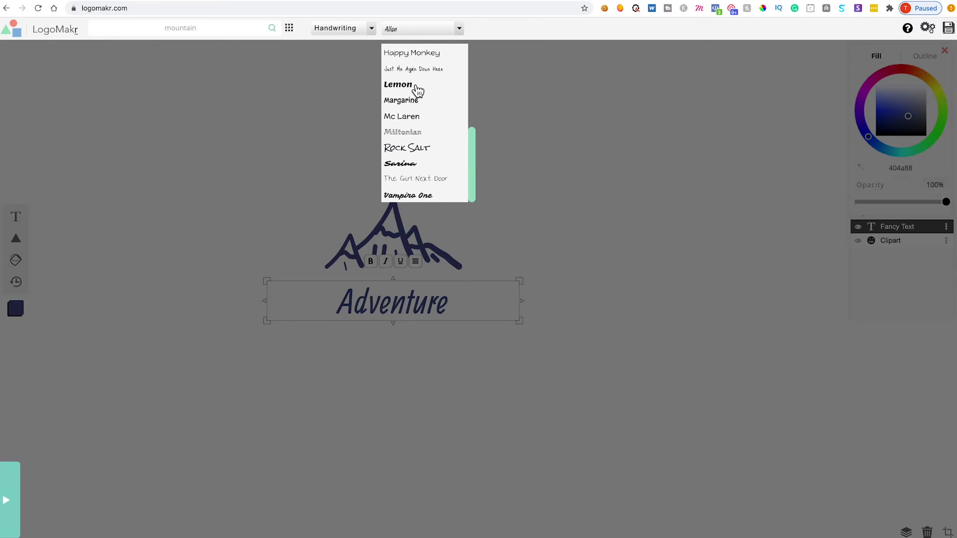
left_click(412, 148)
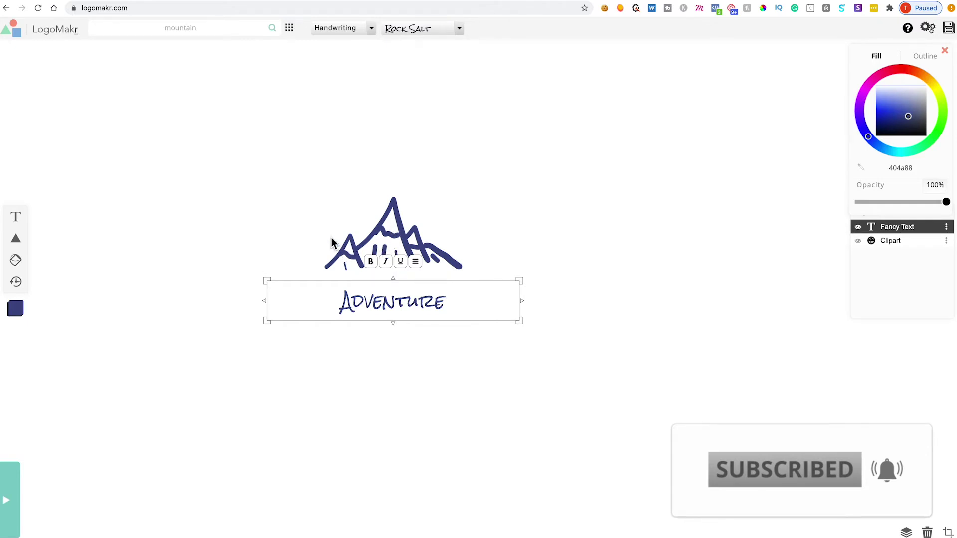
left_click_drag(395, 281, 389, 302)
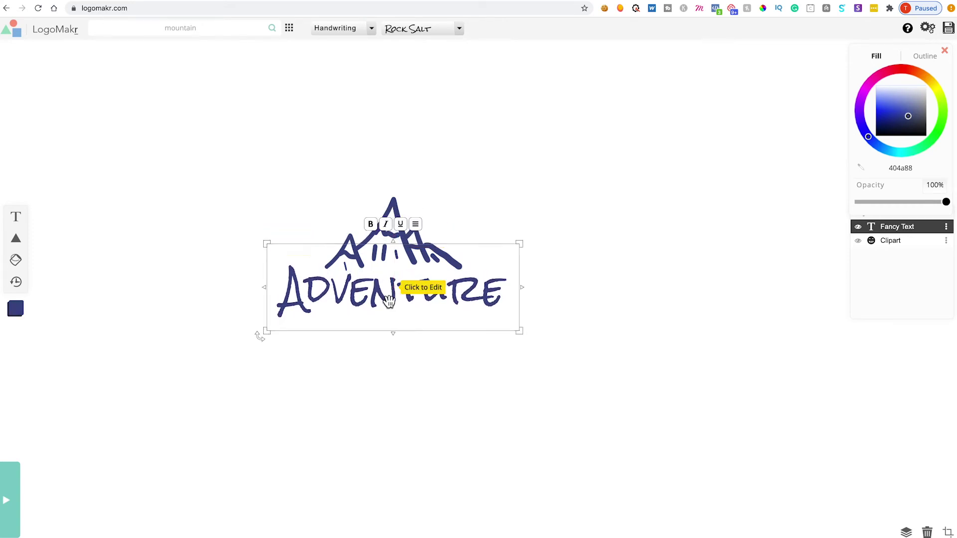
left_click(475, 412)
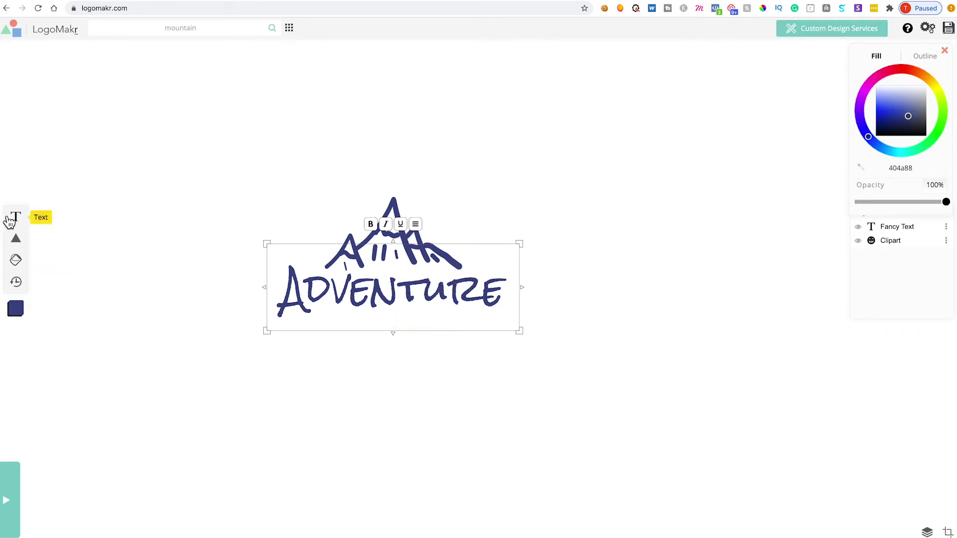
- Copy and paste the Adventure text, moving the duplicate below the original
left_click(370, 305)
right_click(369, 305)
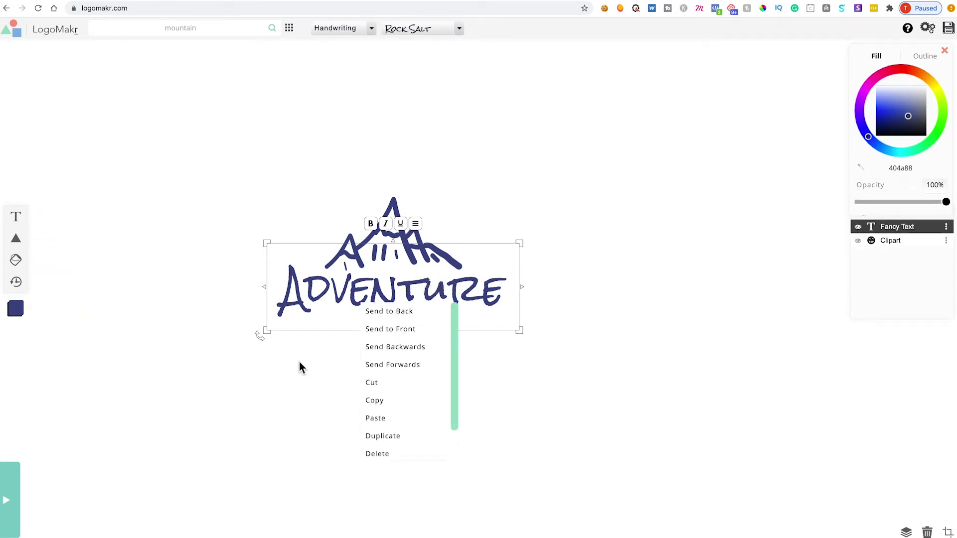
left_click(387, 404)
right_click(325, 389)
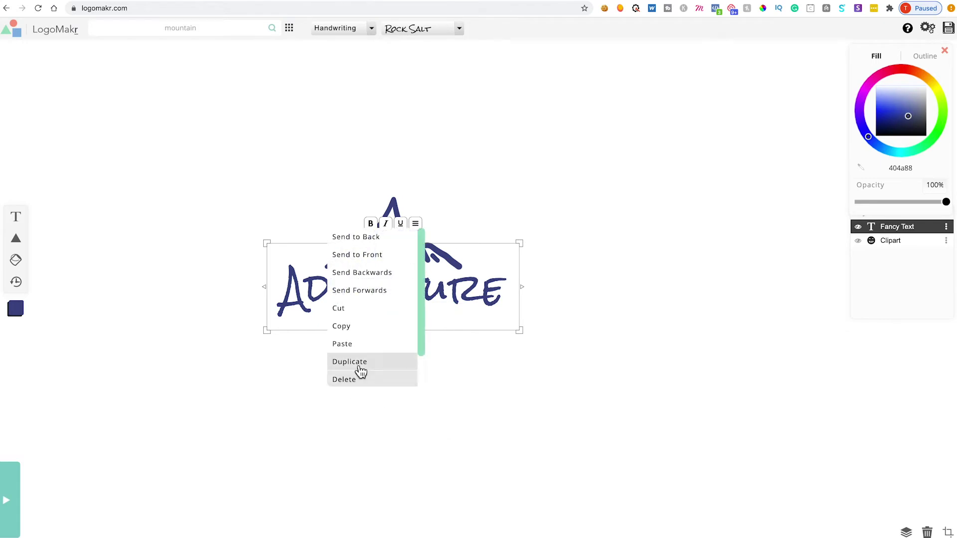
left_click(354, 348)
left_click_drag(363, 304, 363, 389)
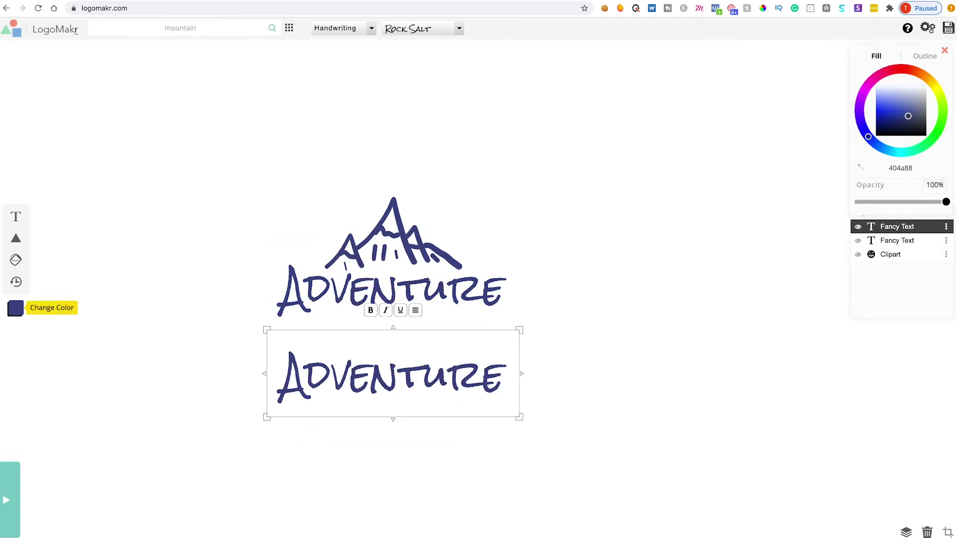
- Delete an extra placeholder text box and select the lower copy's text for rewriting
left_click(16, 219)
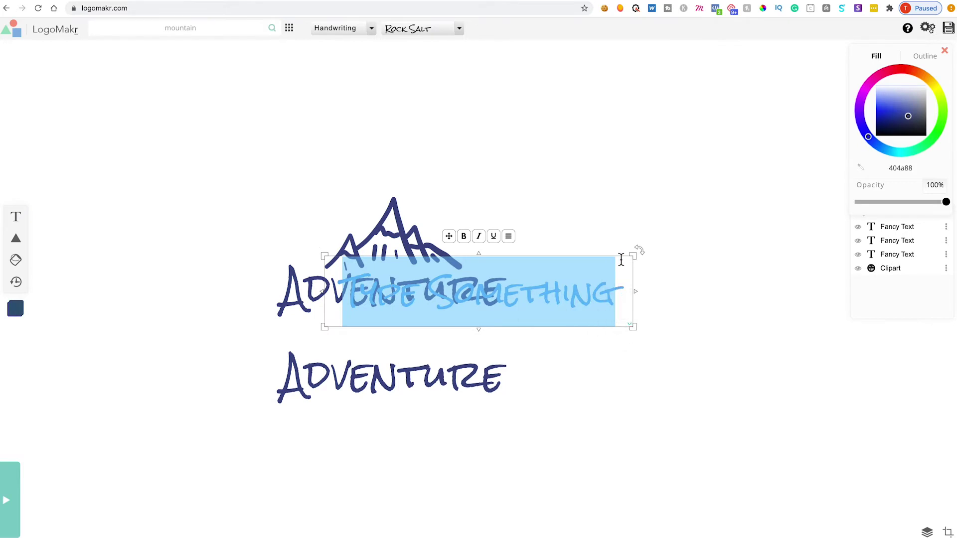
left_click(650, 292)
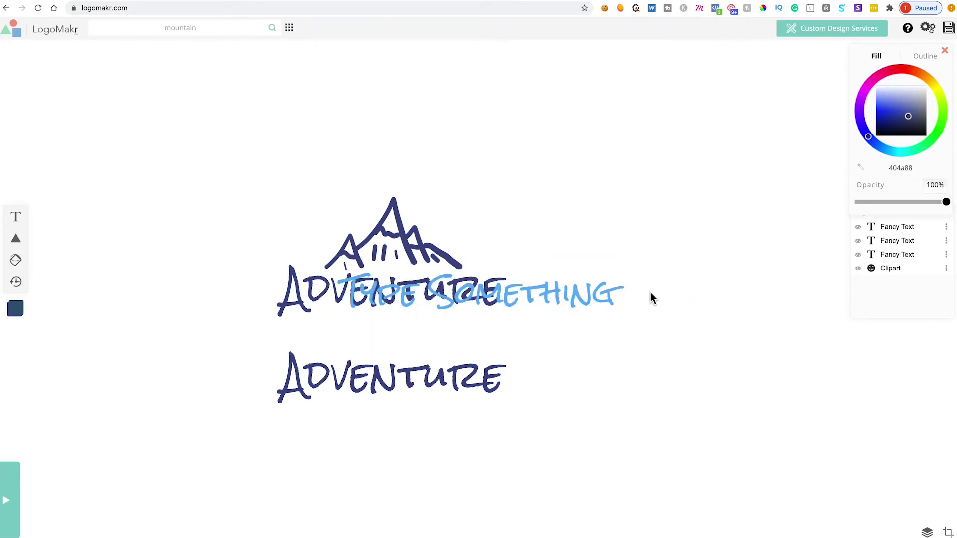
left_click(621, 293)
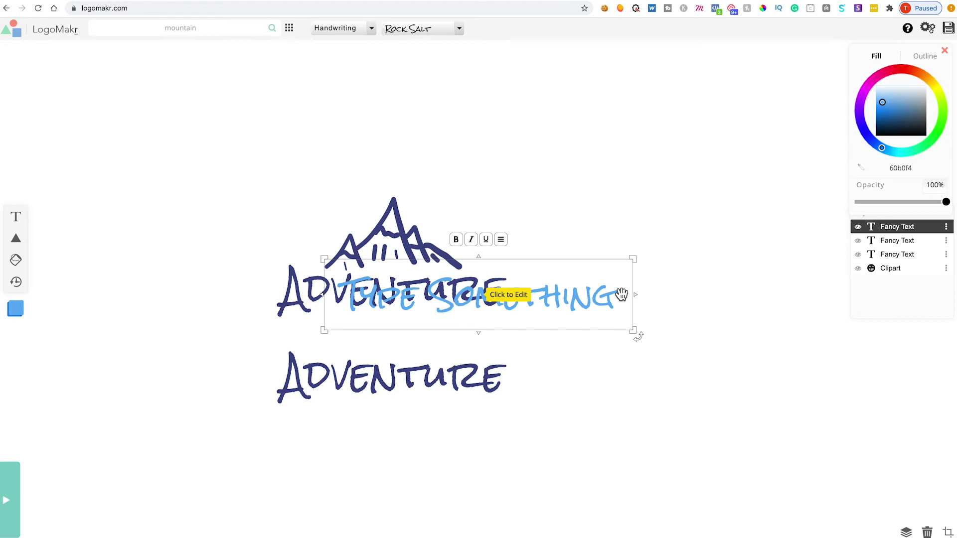
right_click(621, 294)
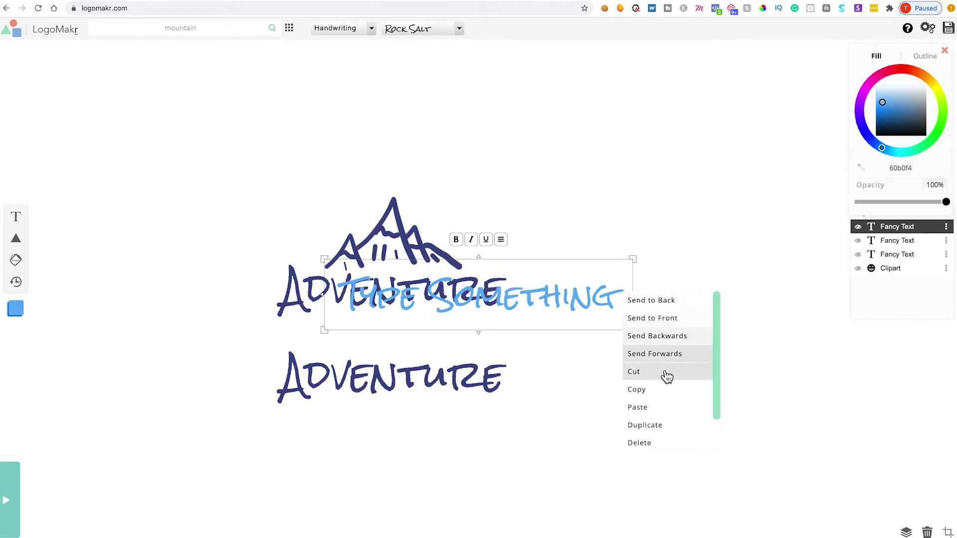
left_click(652, 442)
left_click(518, 415)
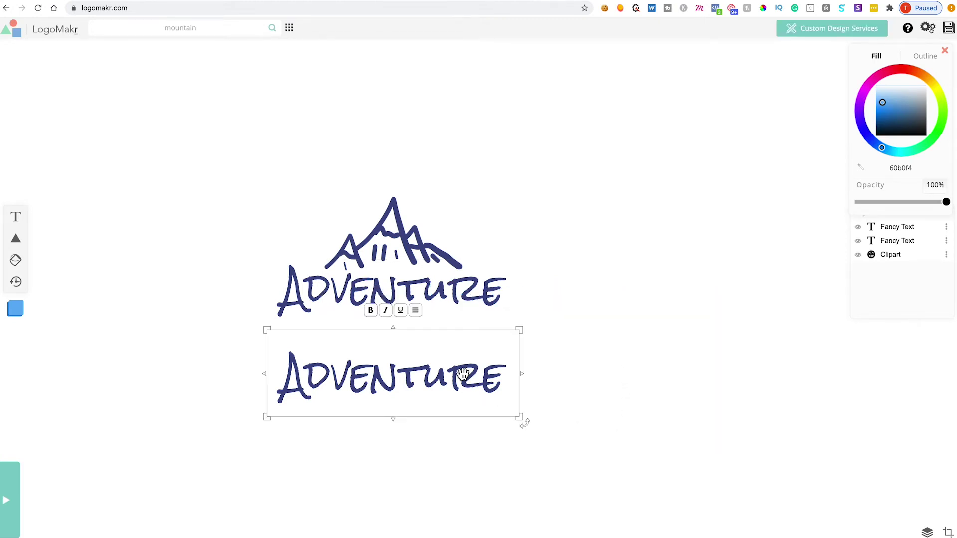
double_click(376, 378)
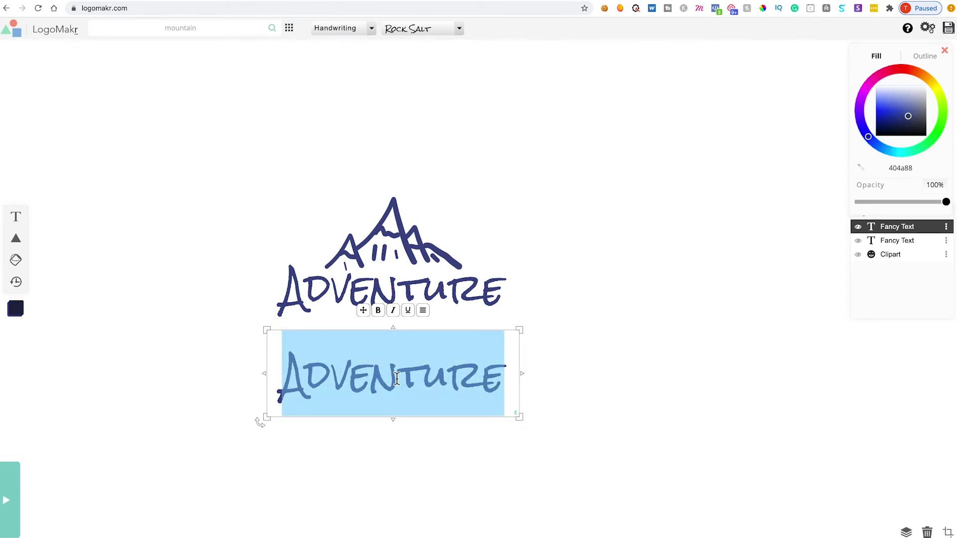
- Retype the copy as 'CLOTHING', set it in Designer Picks Anton, and shrink it under Adventure
type("CLOTHING")
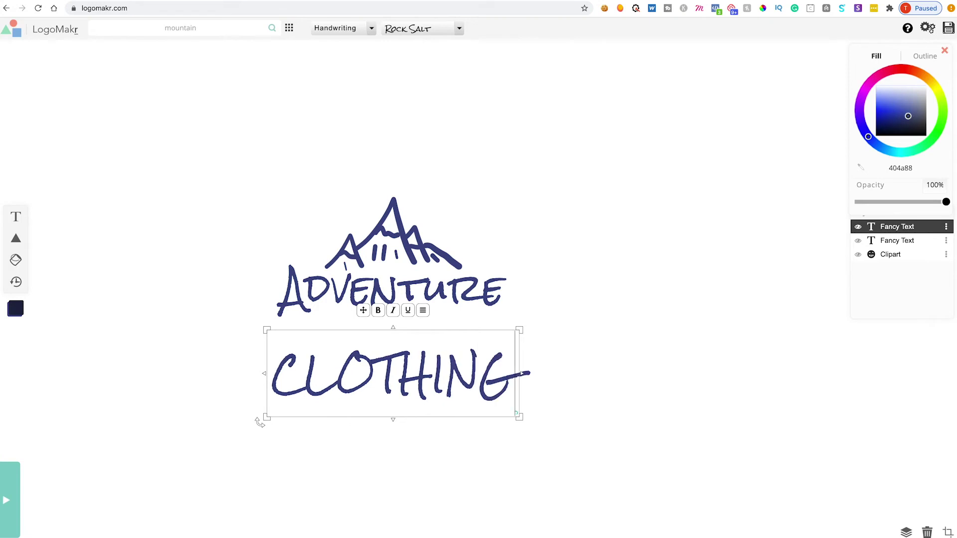
double_click(412, 388)
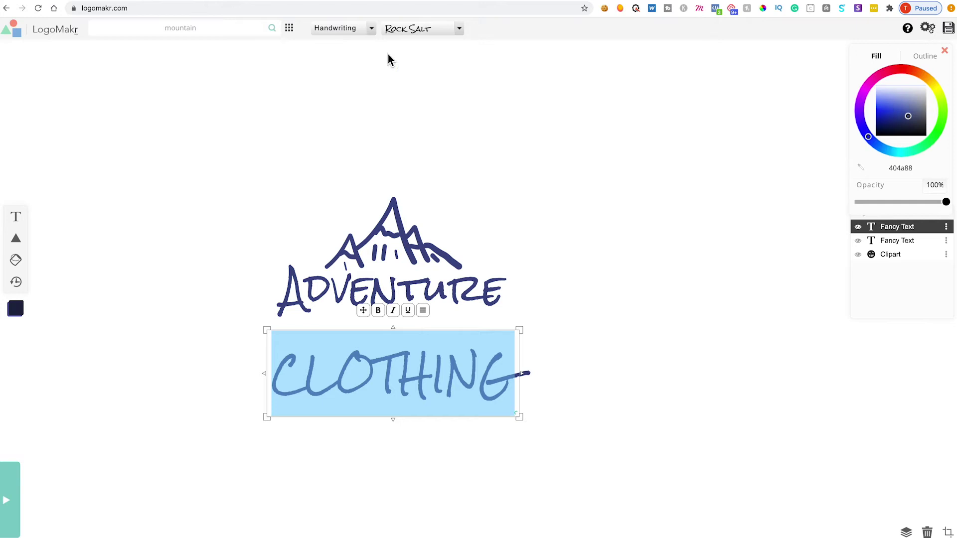
left_click(370, 28)
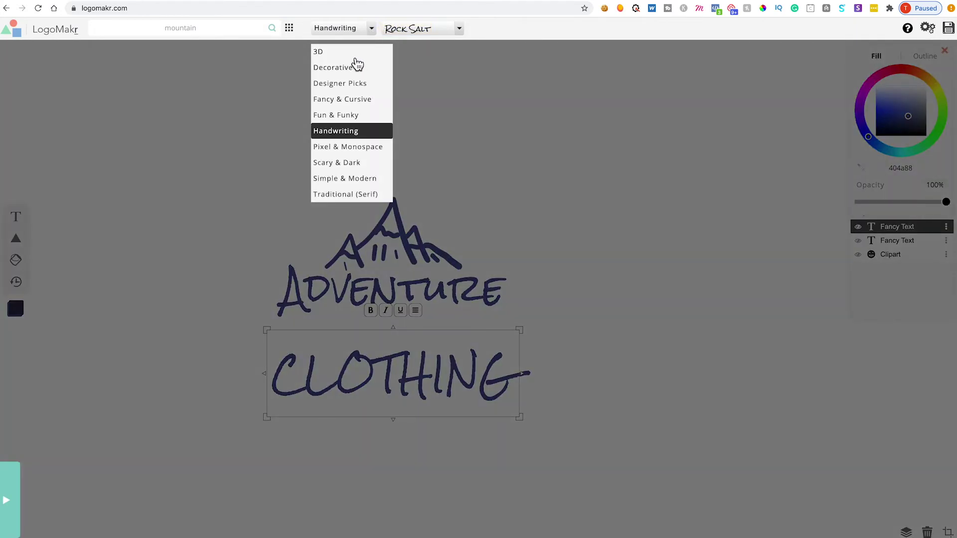
left_click(349, 85)
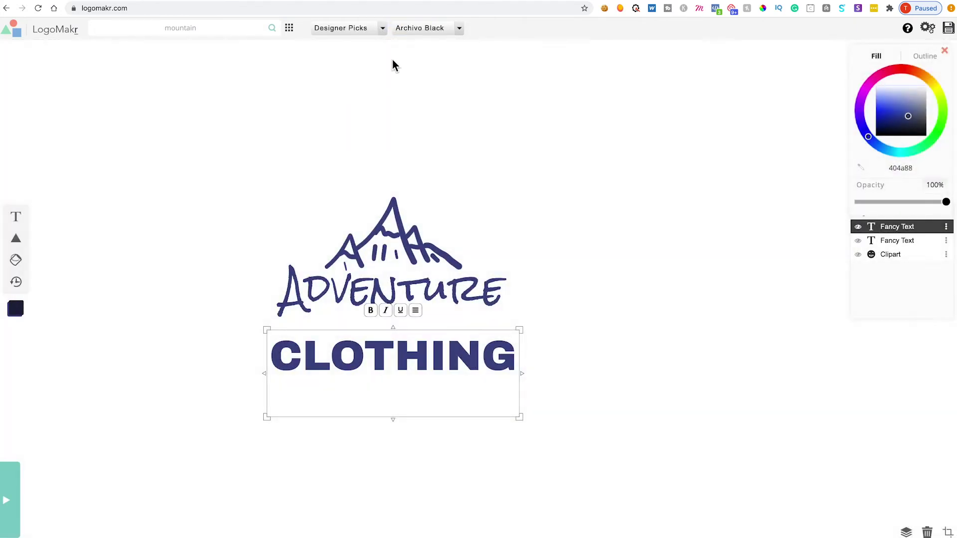
left_click(423, 34)
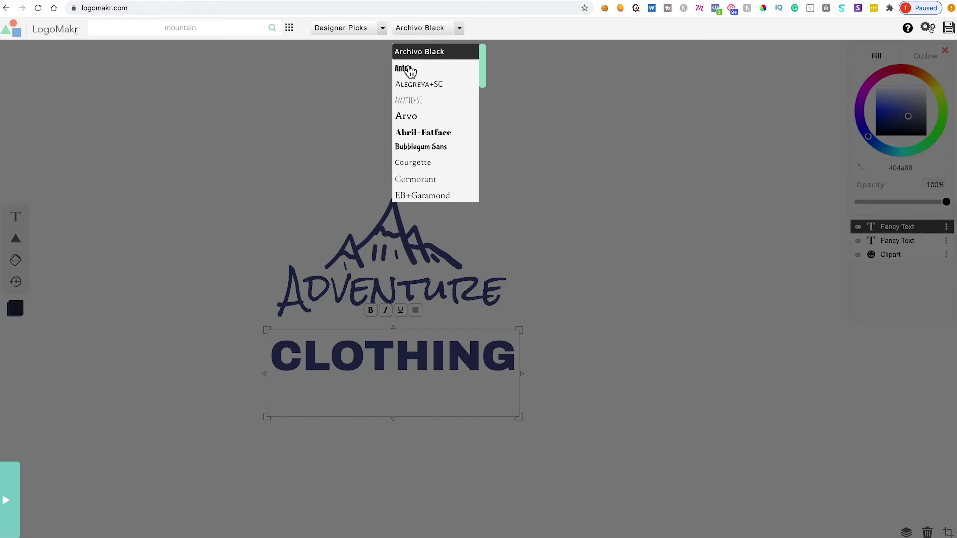
left_click(403, 70)
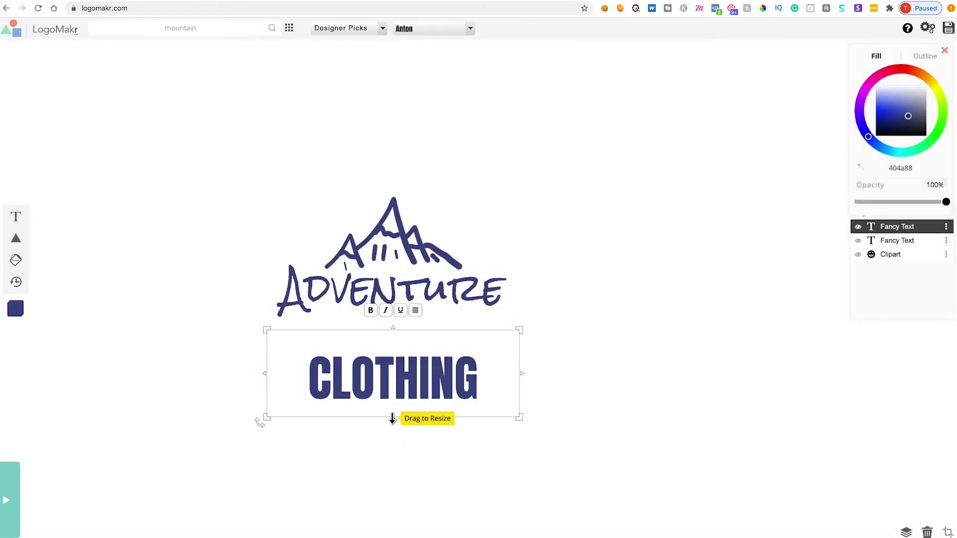
left_click_drag(393, 420, 395, 327)
left_click(406, 375)
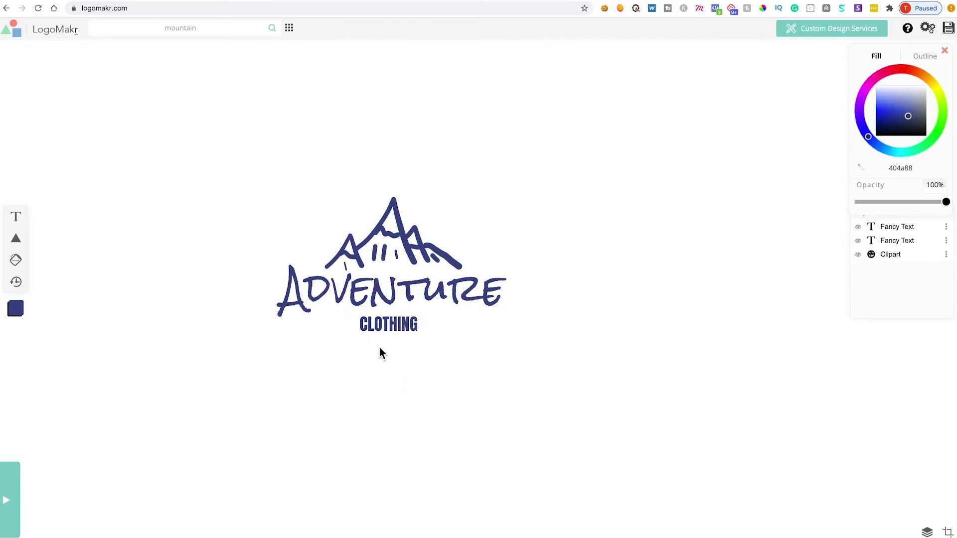
- Recolour the Adventure text charcoal gray 3a3a3a via its Fill colour square
left_click(416, 322)
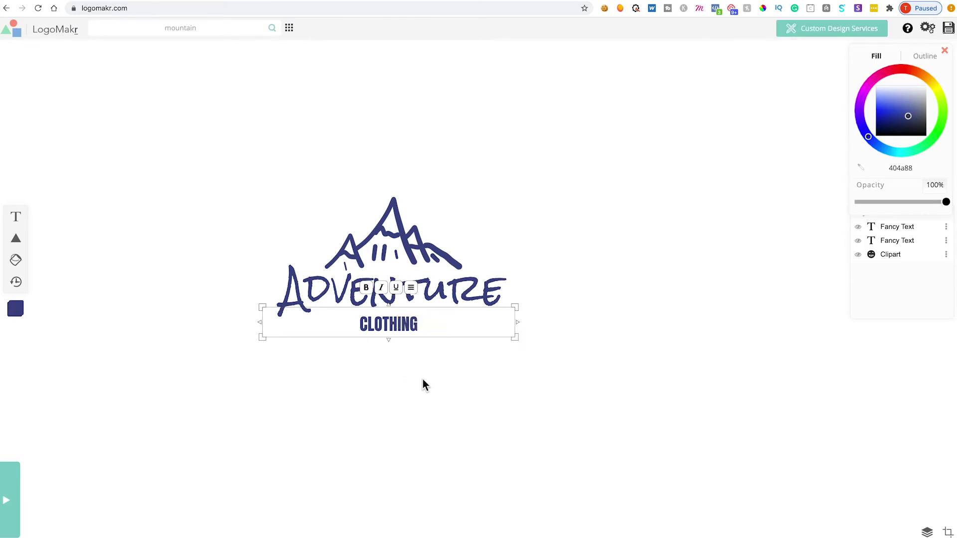
left_click(441, 381)
left_click(329, 291)
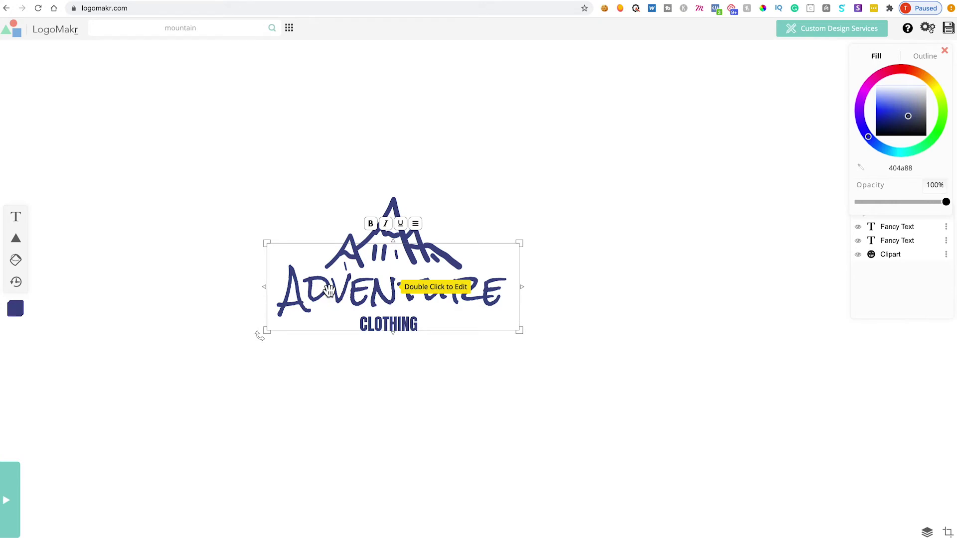
left_click(302, 291)
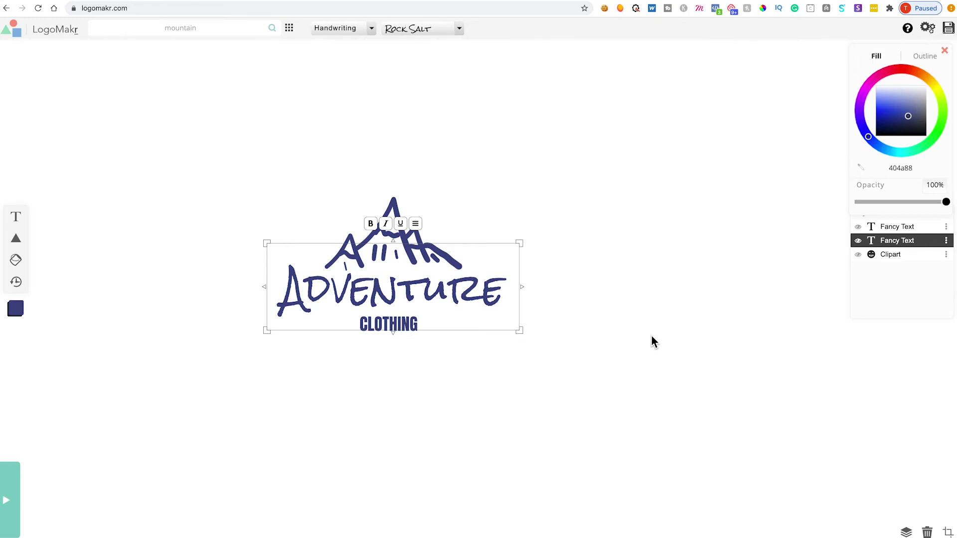
left_click_drag(918, 129, 927, 124)
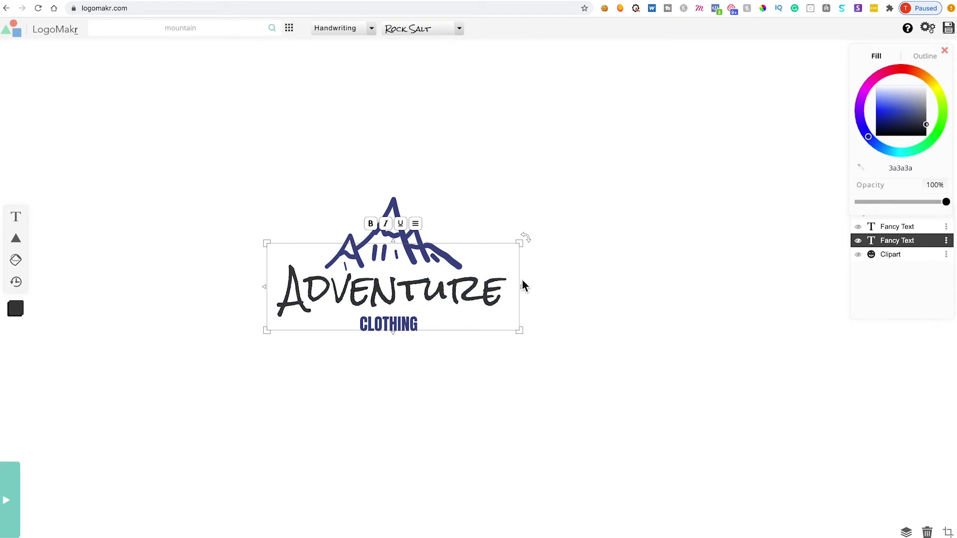
left_click(402, 389)
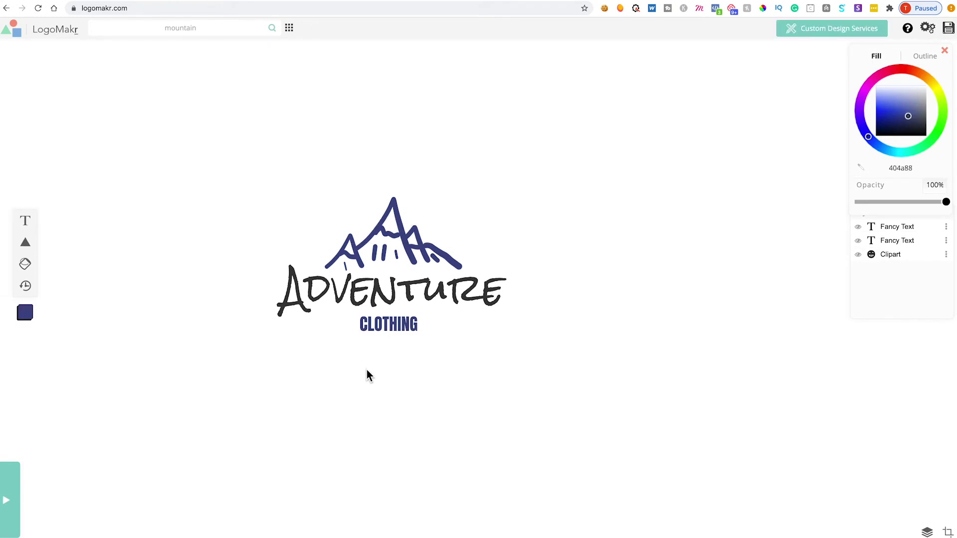
left_click(25, 242)
left_click(49, 228)
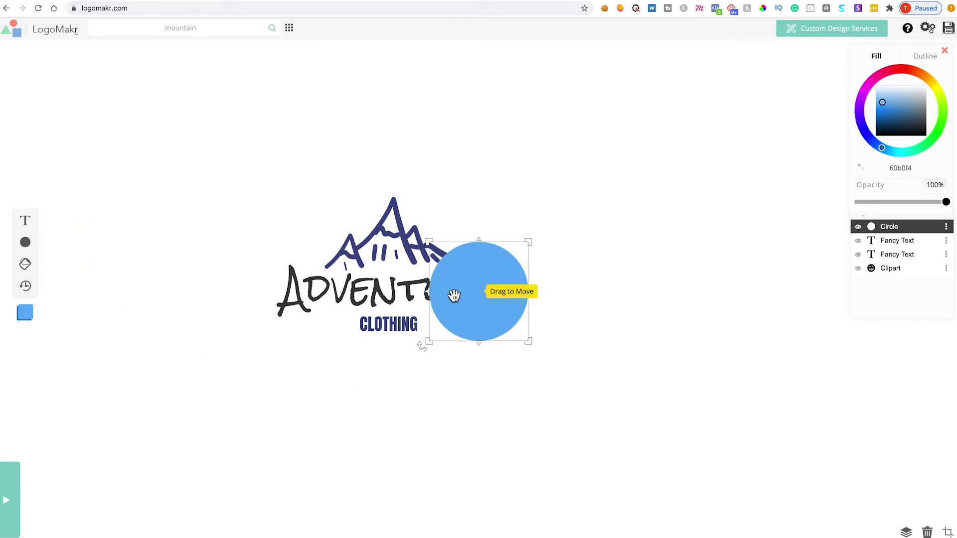
left_click_drag(453, 295, 188, 417)
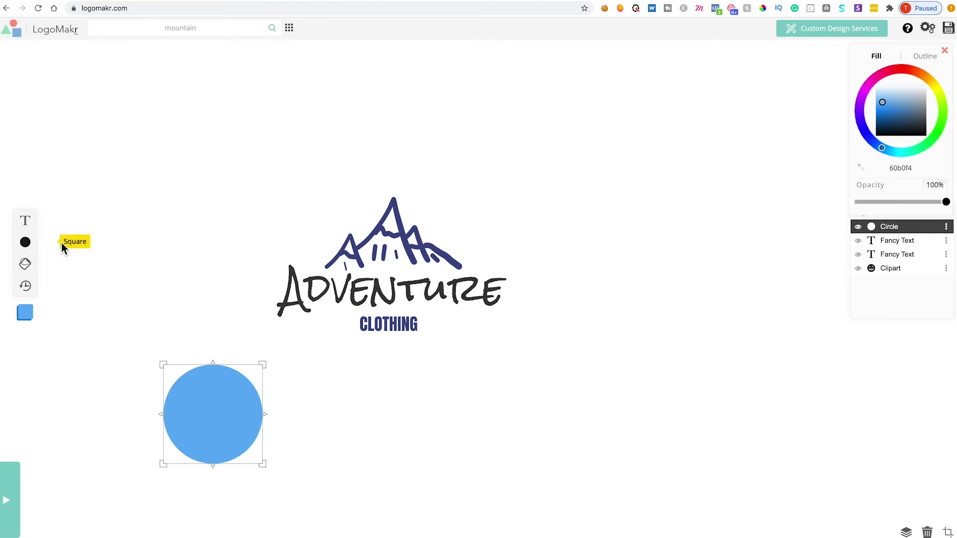
left_click(24, 242)
left_click(47, 274)
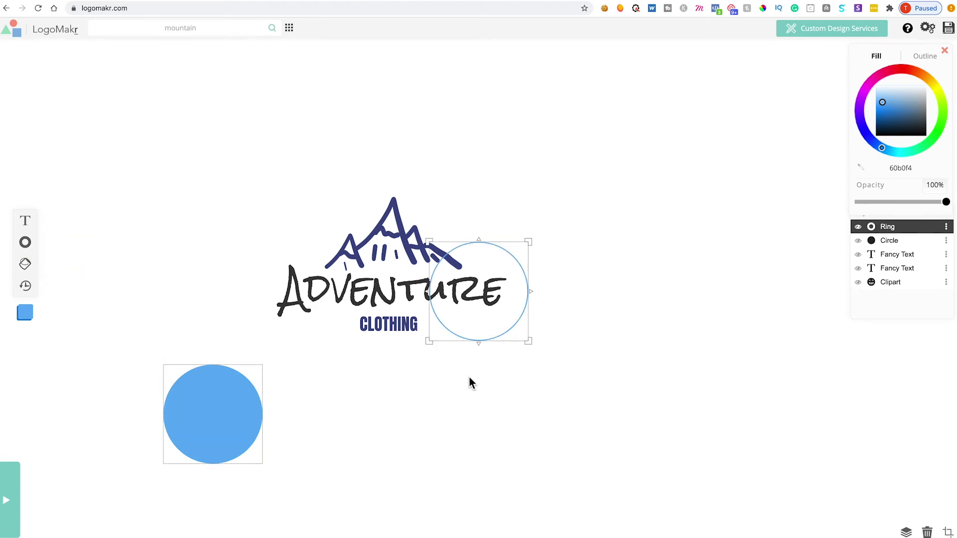
left_click_drag(503, 337, 419, 461)
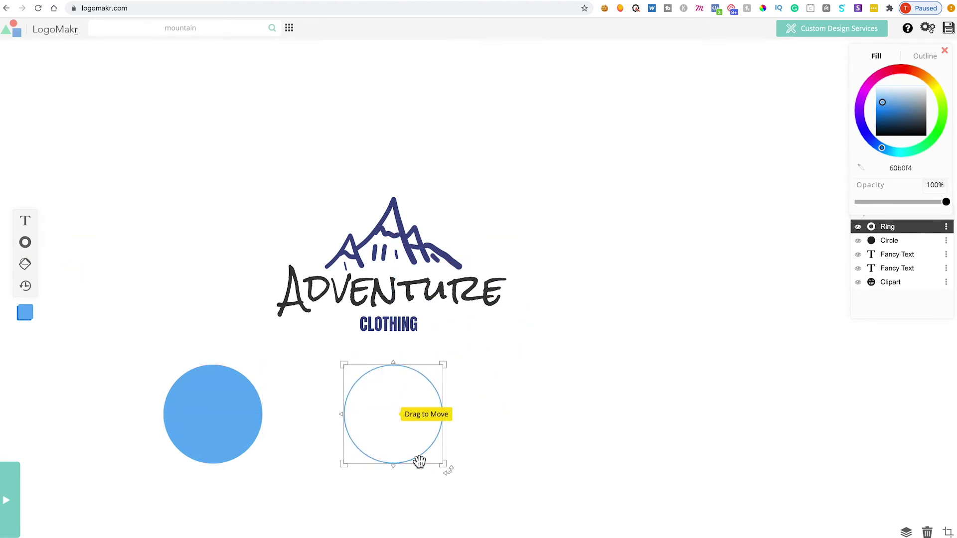
left_click_drag(474, 482, 298, 378)
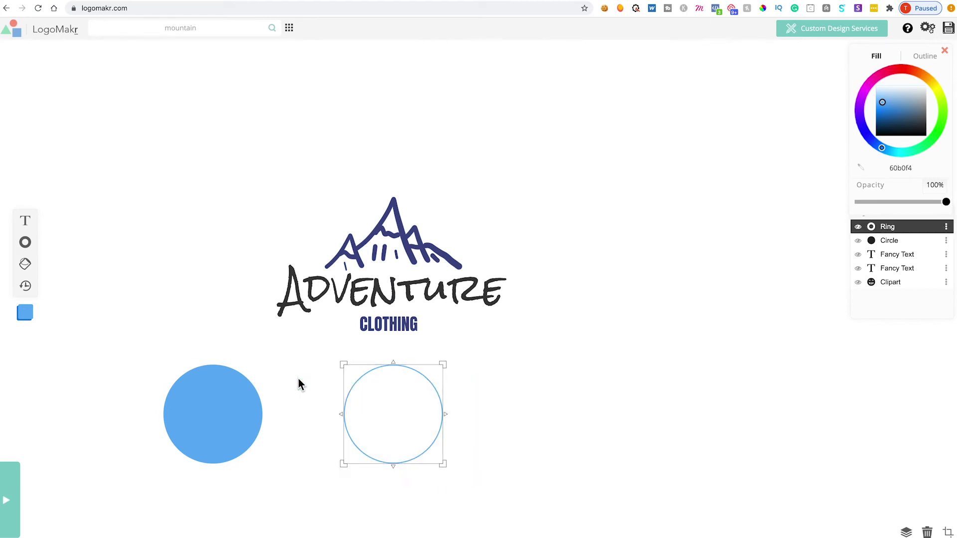
key("Delete")
left_click(231, 392)
key("Delete")
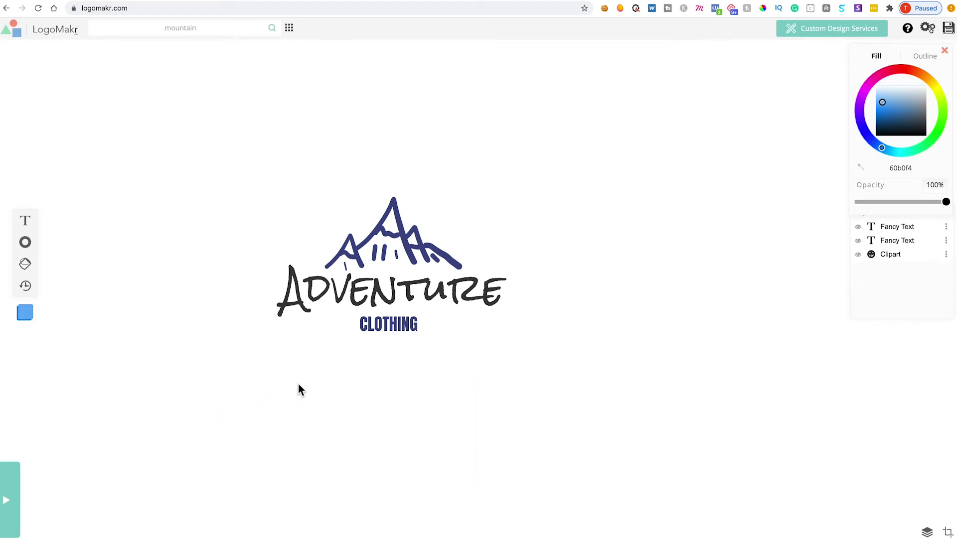
left_click(372, 328)
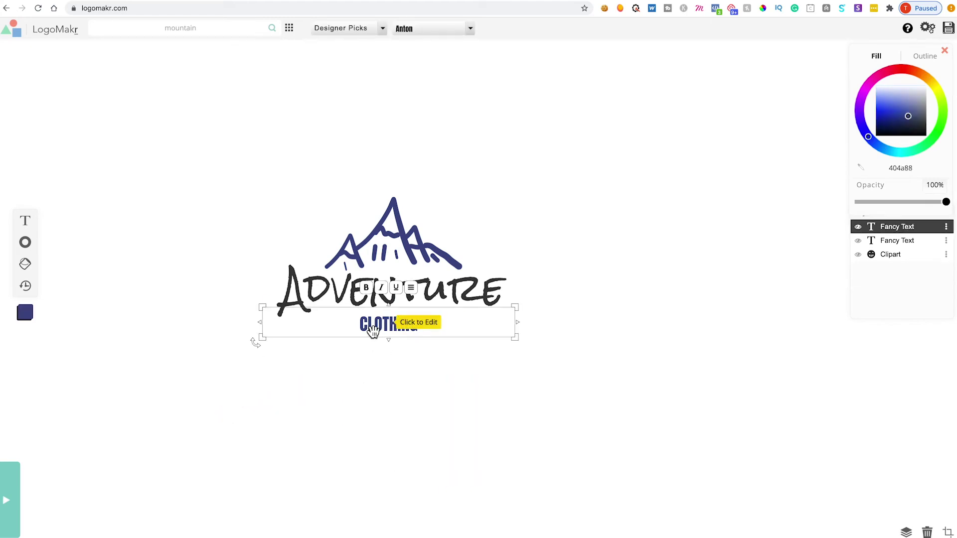
left_click(339, 297)
left_click(348, 238)
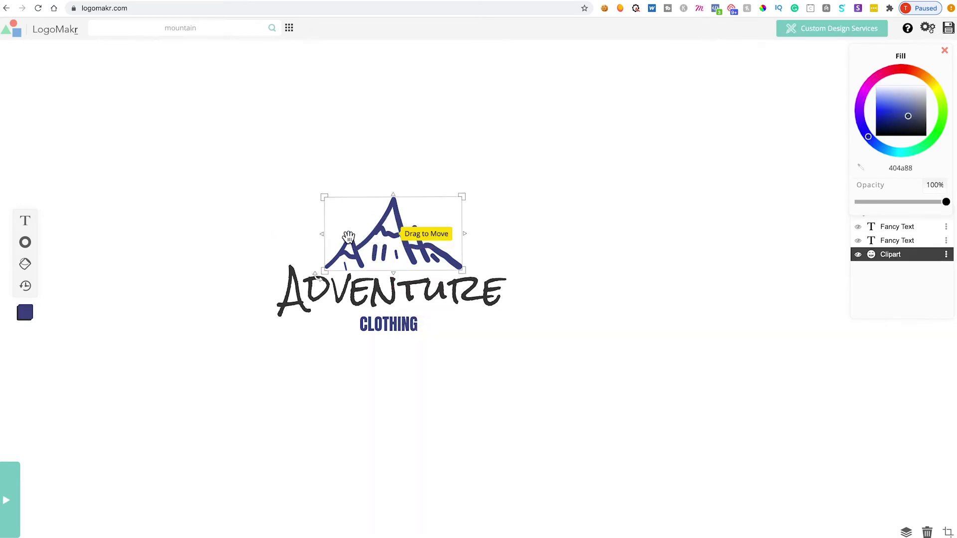
right_click(349, 241)
scroll(376, 304, "down", 2)
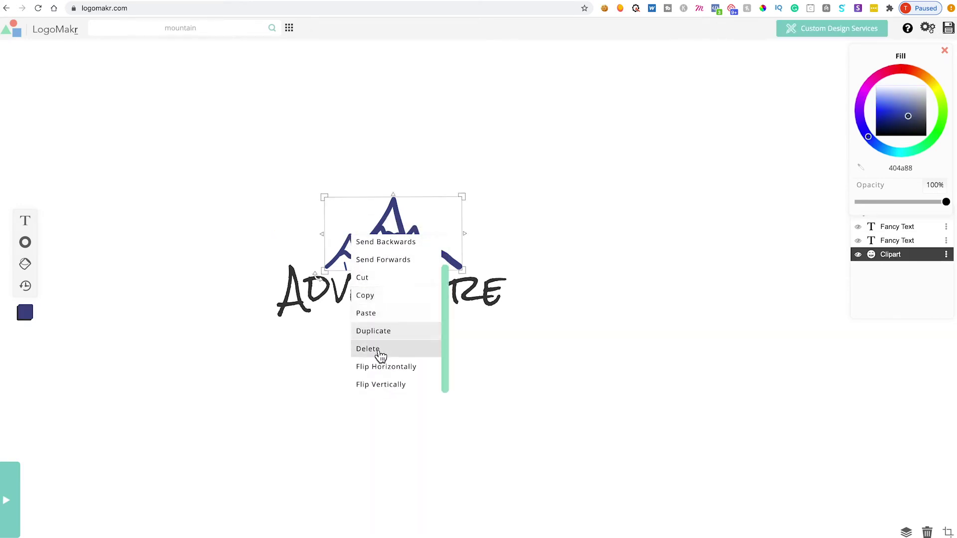
left_click(381, 371)
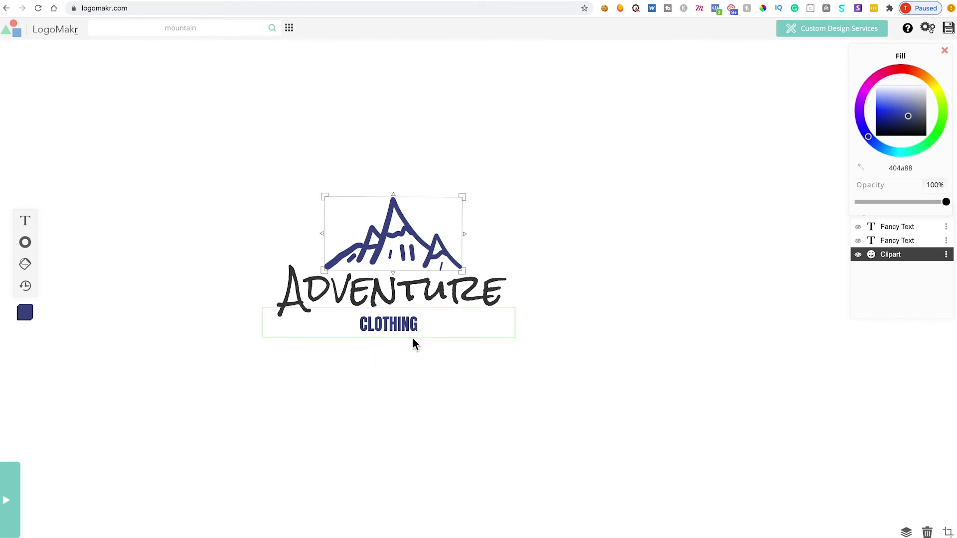
left_click(471, 417)
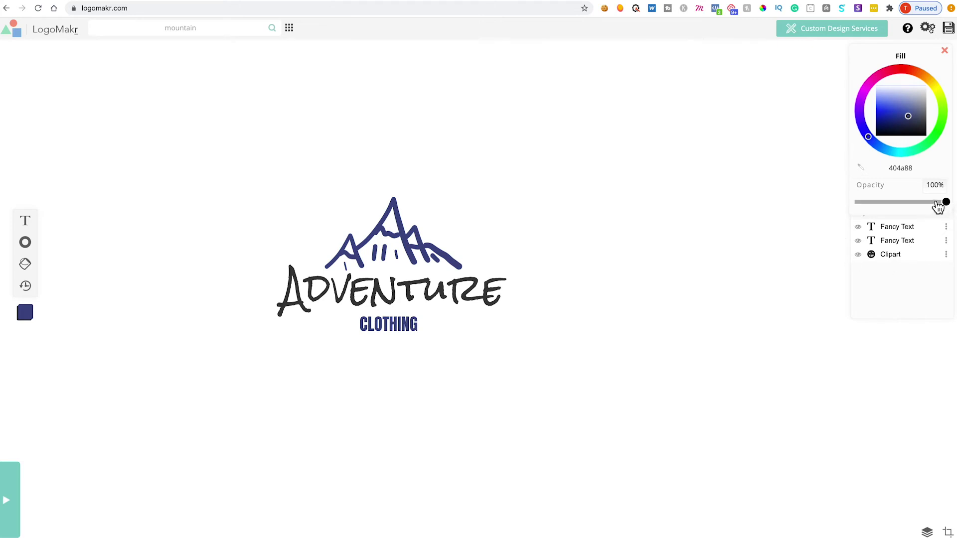
mouse_move(945, 202)
left_mouse_down()
mouse_move(861, 205)
mouse_move(943, 202)
left_mouse_up()
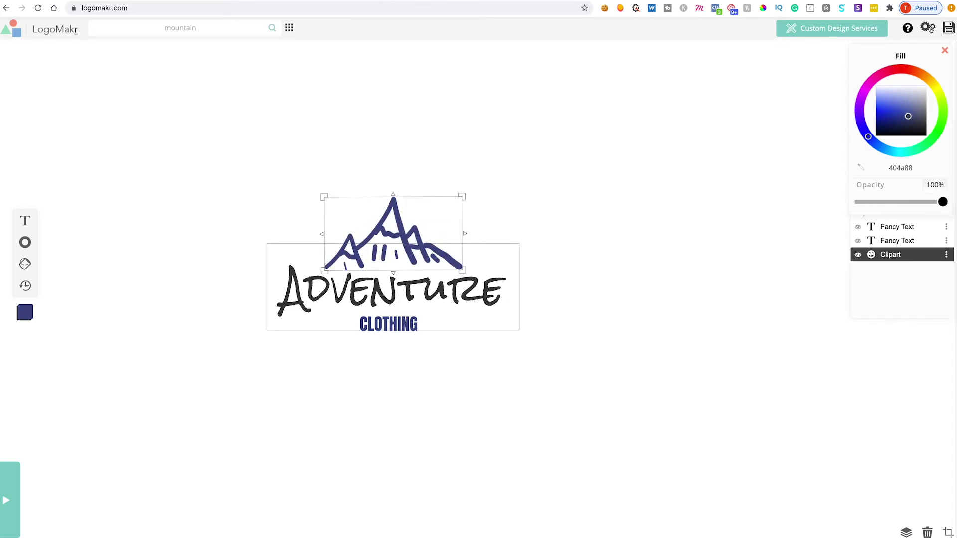
left_click(887, 227)
left_click(891, 244)
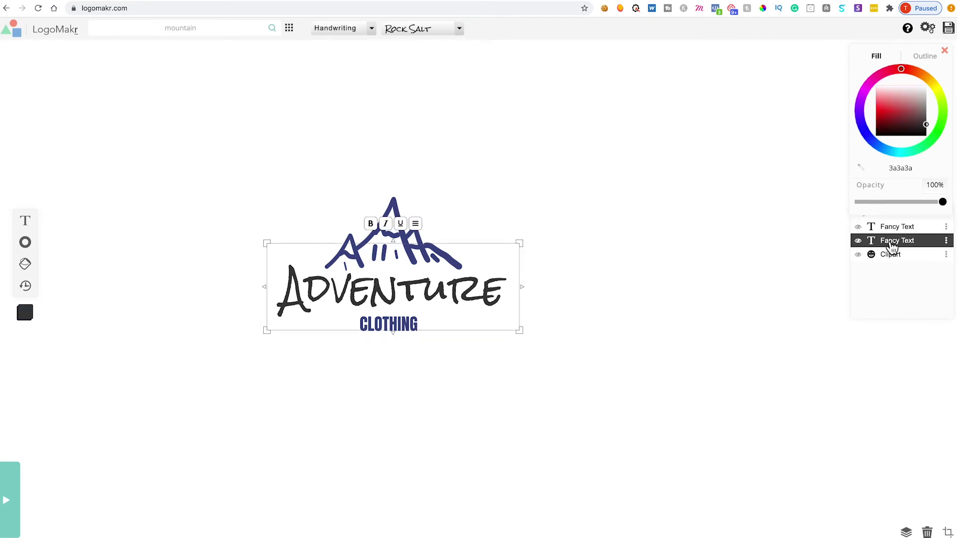
left_click(890, 254)
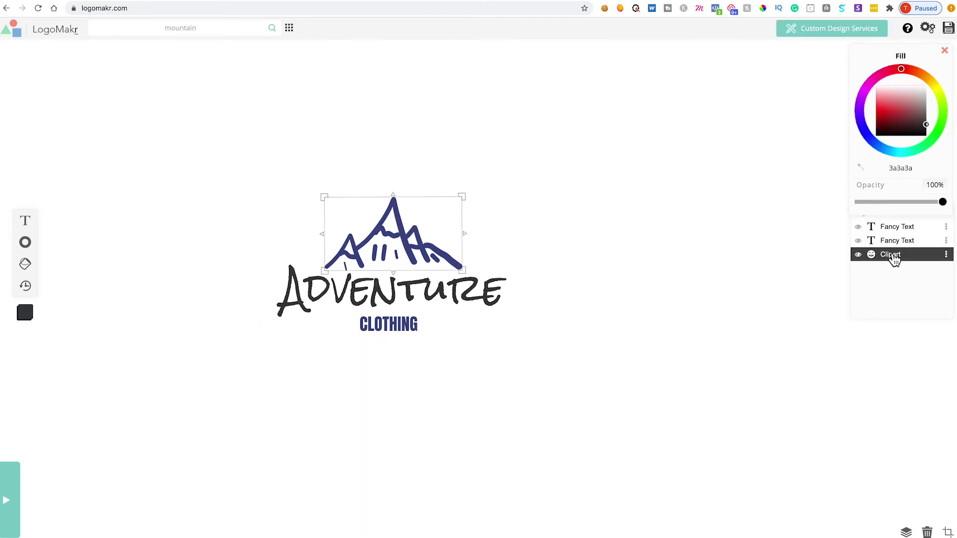
left_click(647, 269)
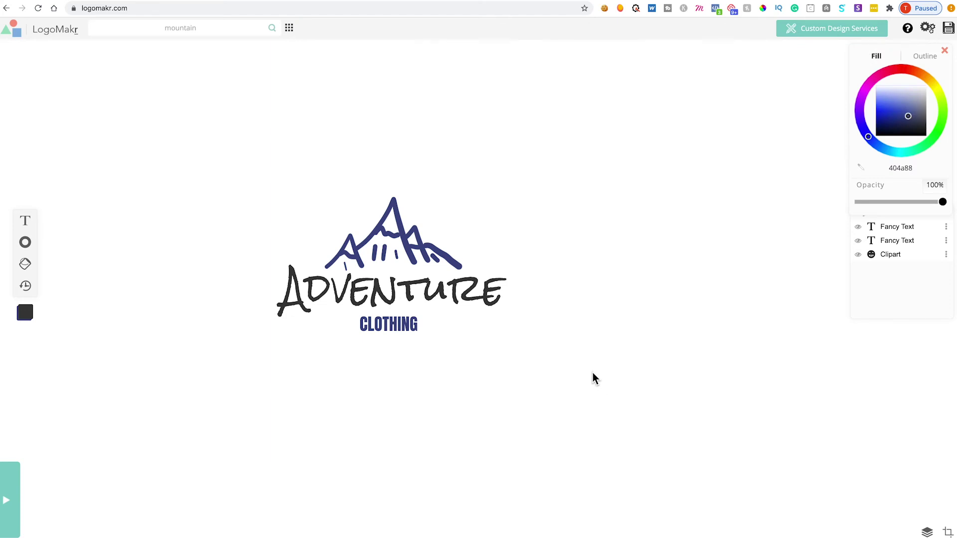
- Save the logo, download its free low-resolution PNG, and open the downloaded file
left_click(948, 29)
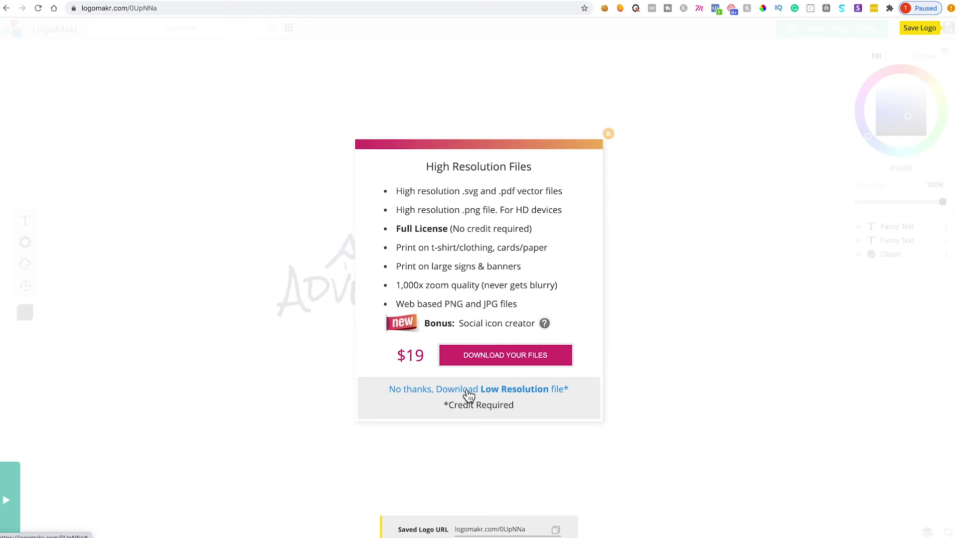
left_click(469, 390)
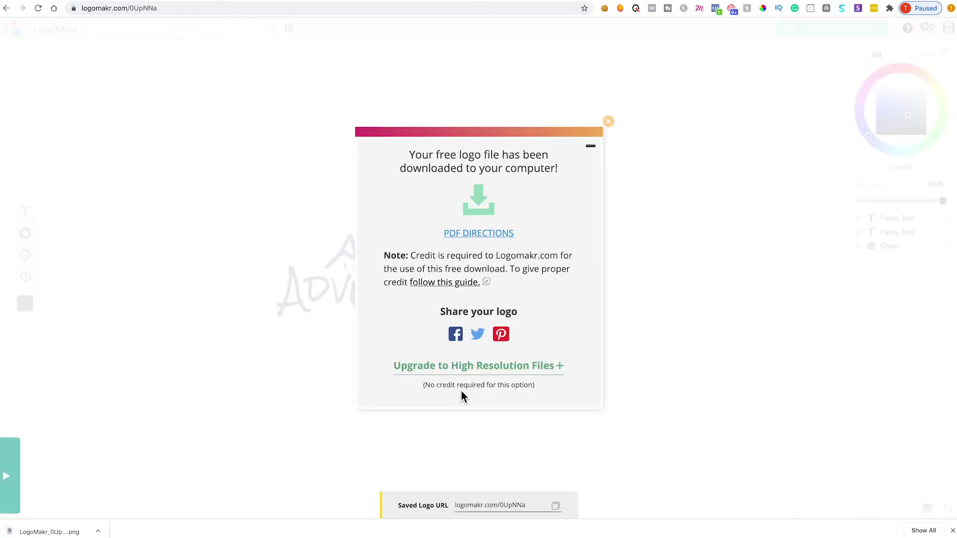
left_click(44, 530)
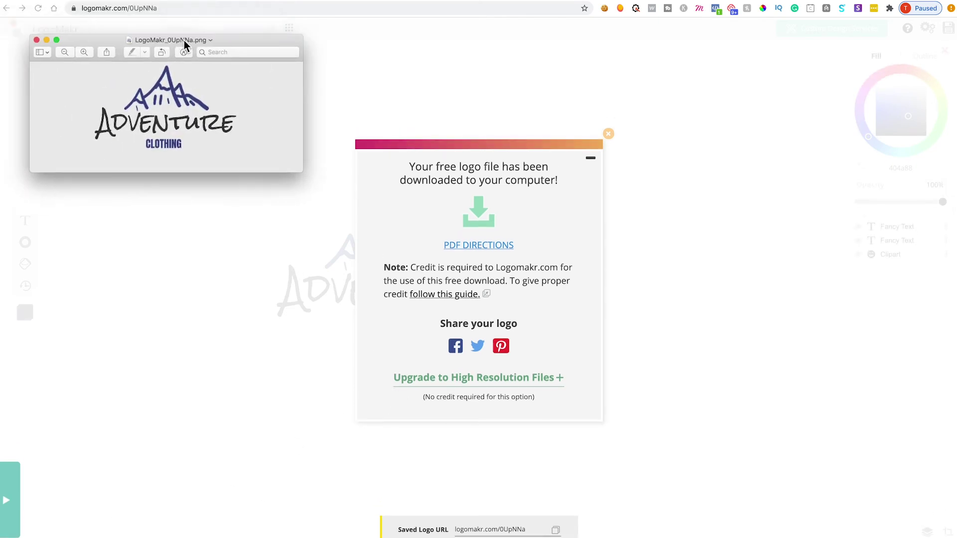
- Move the Preview window showing LogoMakr_0UpNNa.png toward the screen centre
left_click_drag(182, 40, 305, 124)
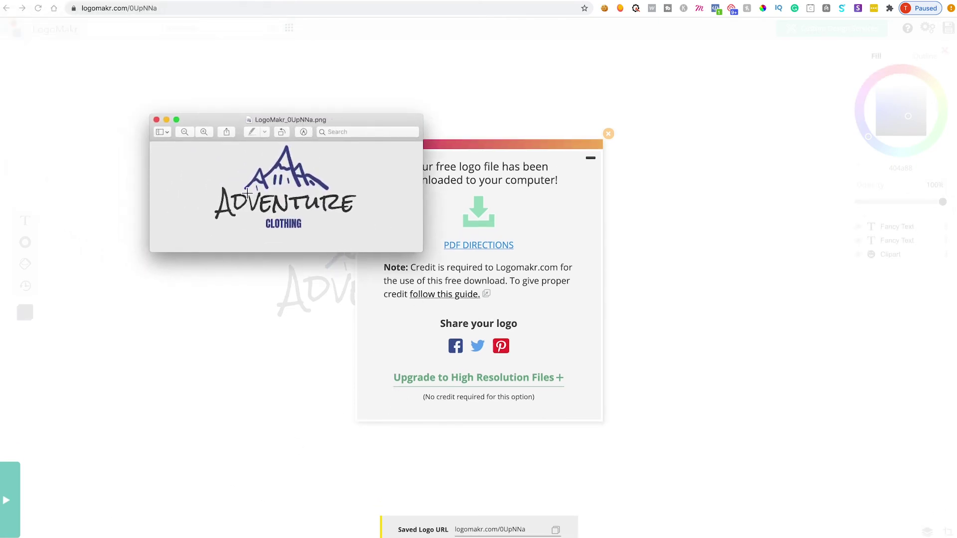